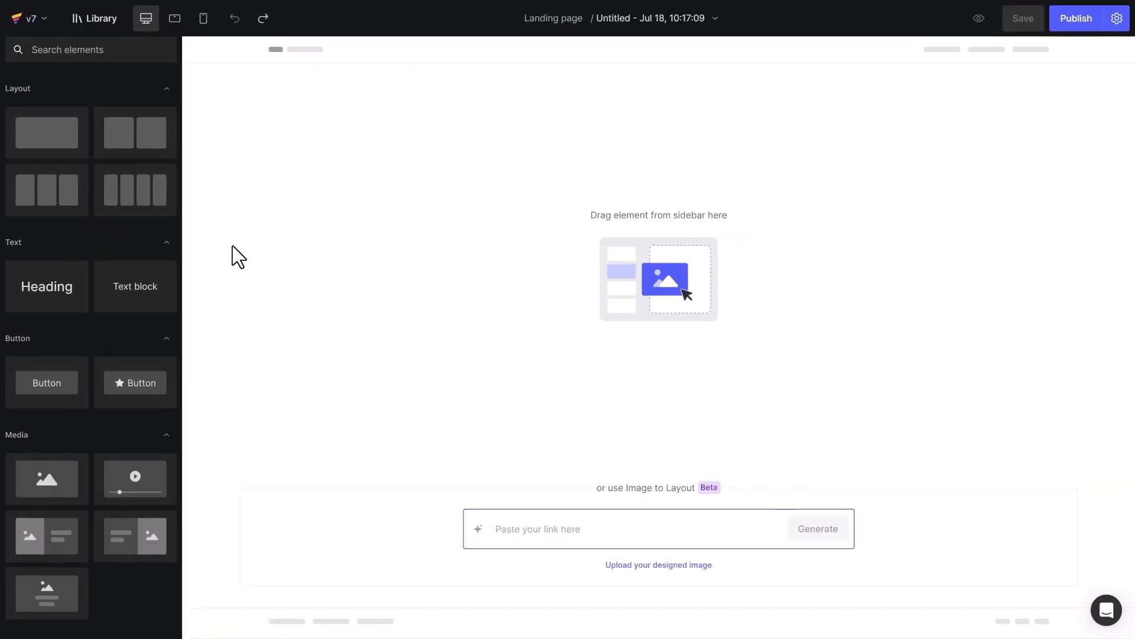
# Add a two-column row with the bag image on the left and a heading and paragraph on the right.
pyautogui.moveTo(148, 140); pyautogui.dragTo(380, 215)
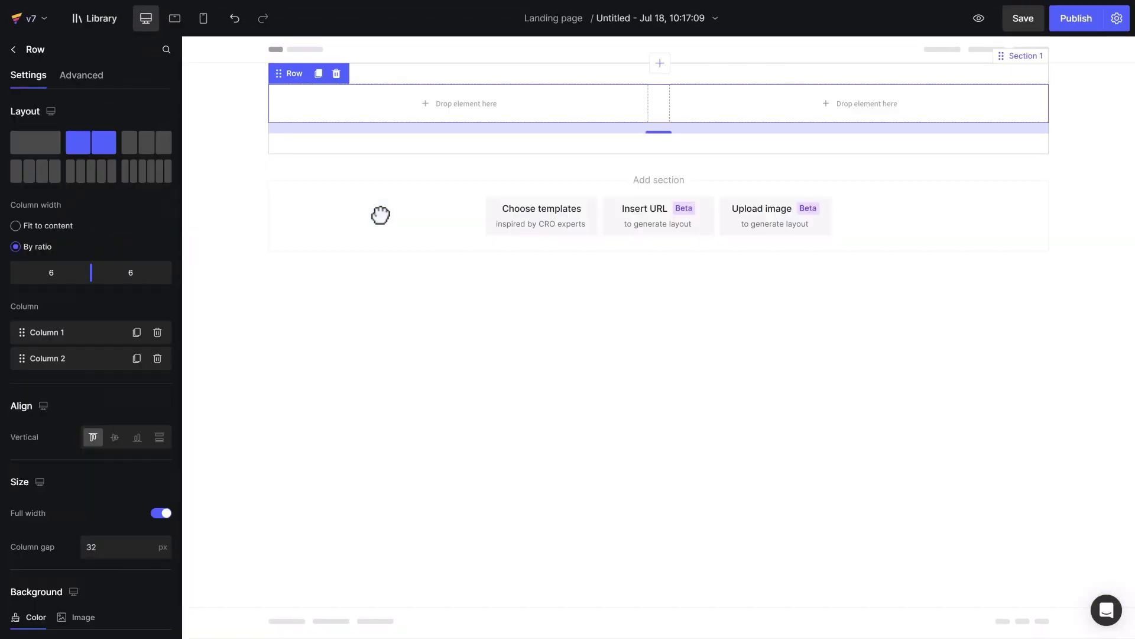
pyautogui.click(13, 50)
pyautogui.moveTo(53, 474); pyautogui.dragTo(378, 109)
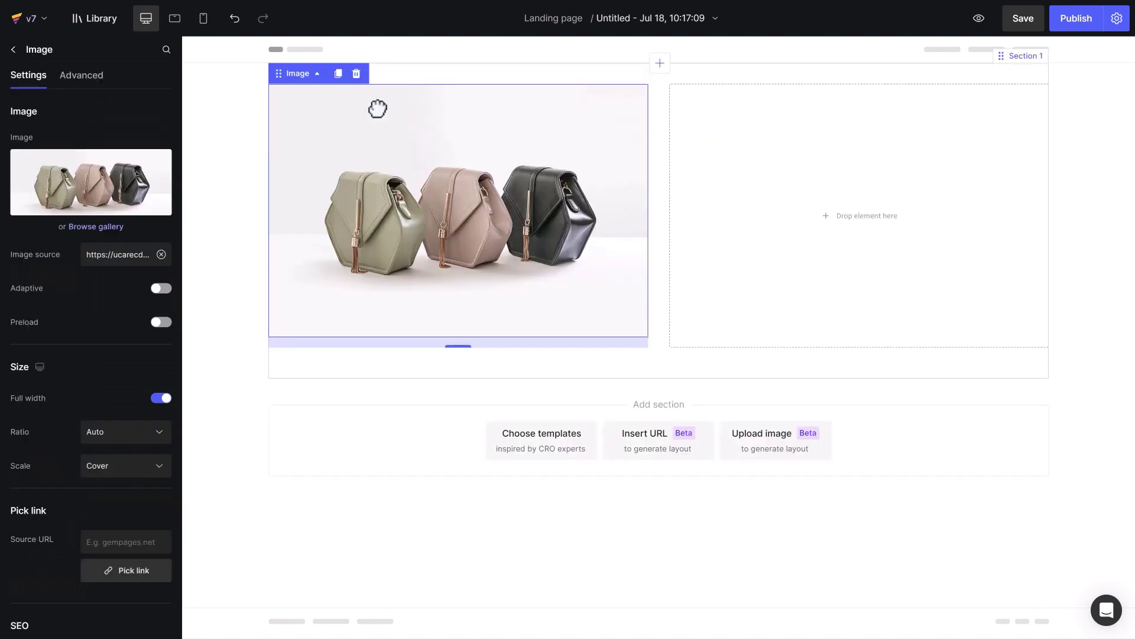
pyautogui.click(13, 50)
pyautogui.moveTo(46, 284); pyautogui.dragTo(811, 94)
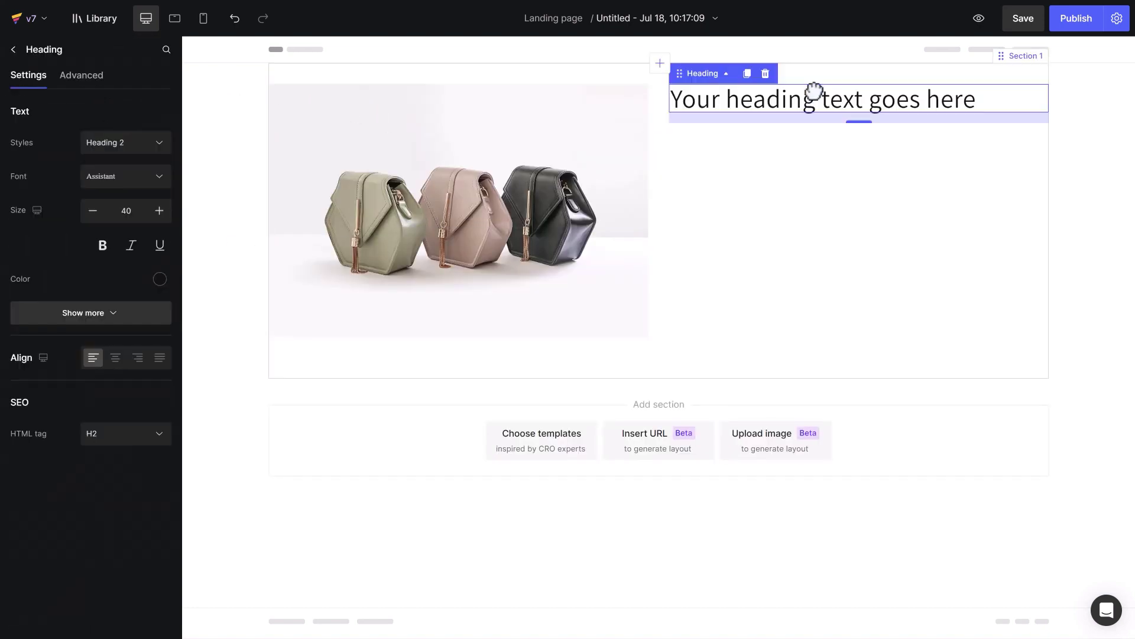
pyautogui.click(13, 50)
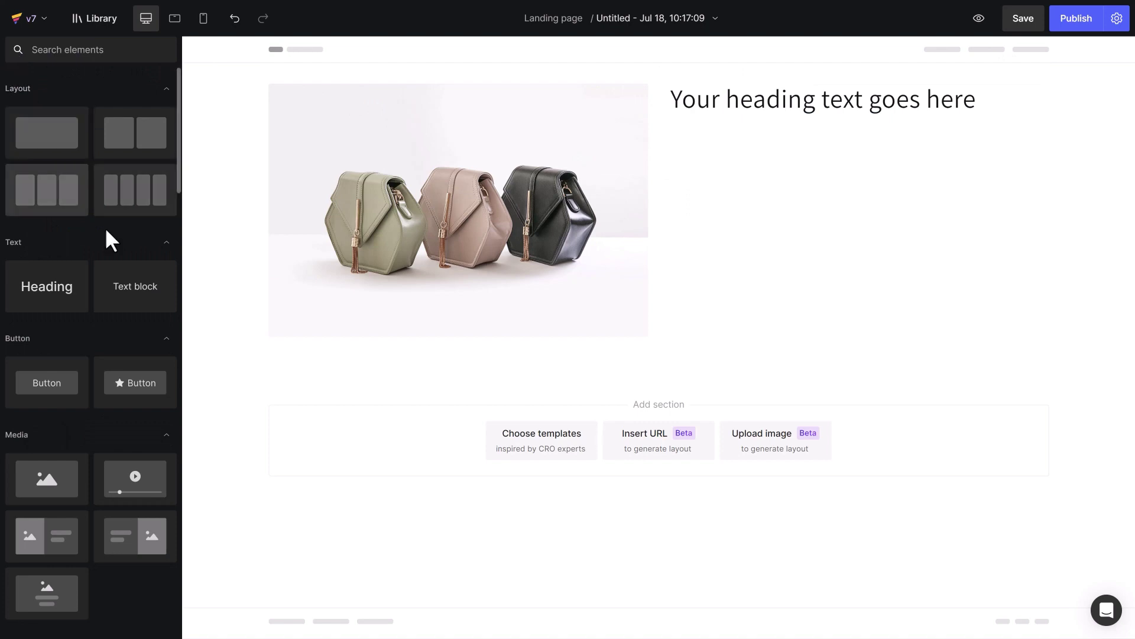
pyautogui.moveTo(135, 287); pyautogui.dragTo(725, 137)
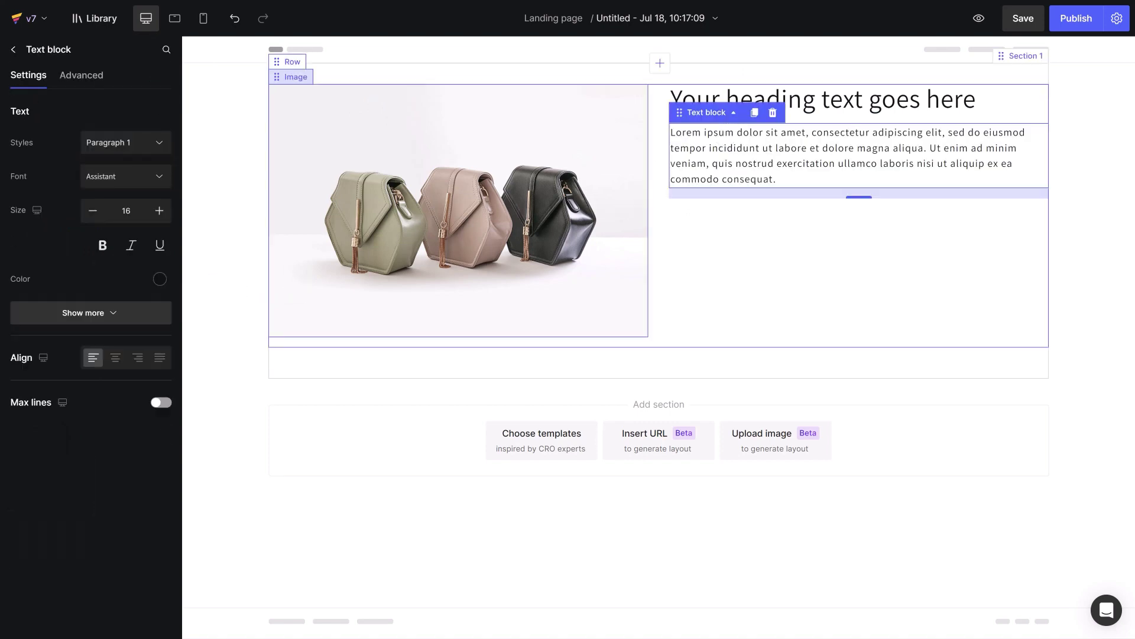
pyautogui.press('Escape')
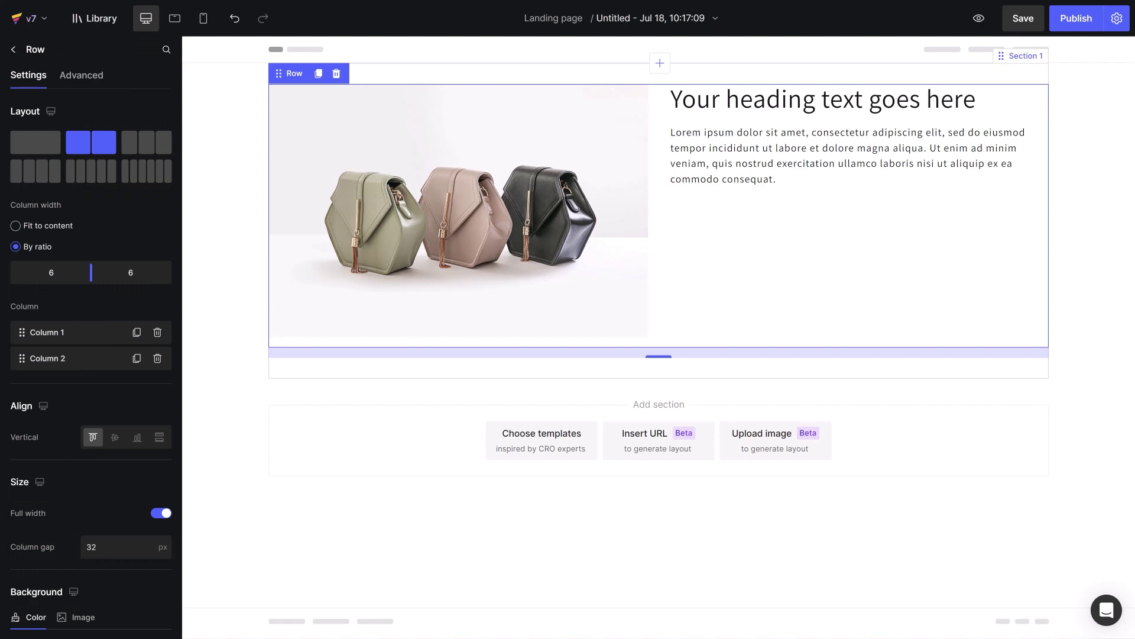
# Try middle, bottom, then stretch vertical alignment for the row, ending on stretch.
pyautogui.click(115, 437)
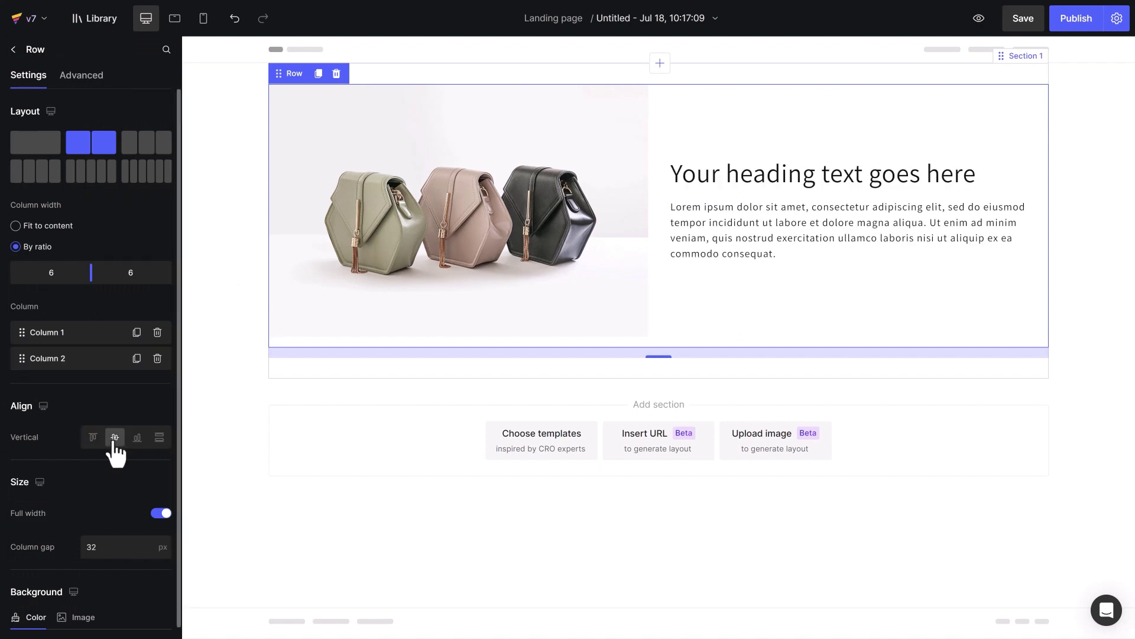
pyautogui.click(137, 437)
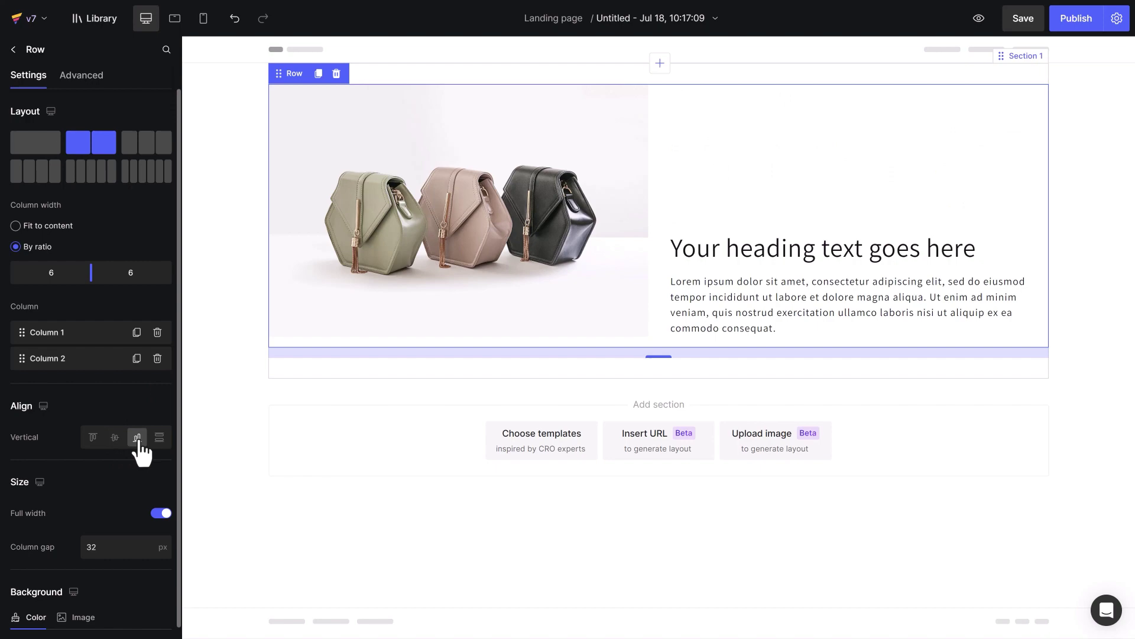
pyautogui.click(161, 441)
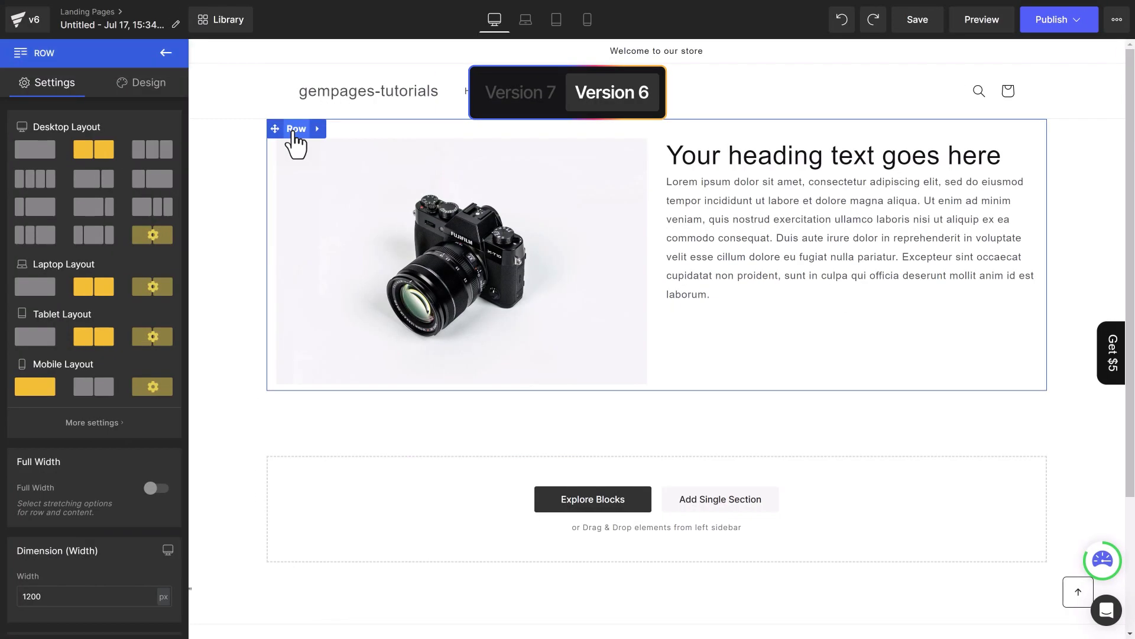
# Turn on Equal Height for the v6 row and set Vertical Align to Middle, then Bottom.
pyautogui.moveTo(183, 208); pyautogui.dragTo(179, 408)
pyautogui.click(156, 443)
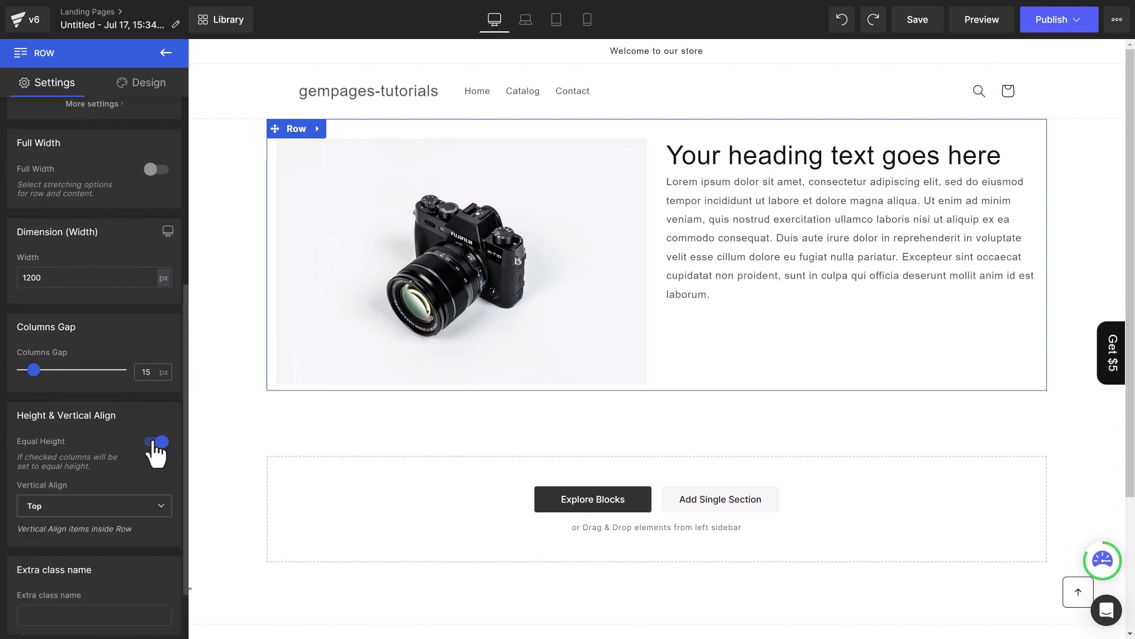
pyautogui.click(141, 507)
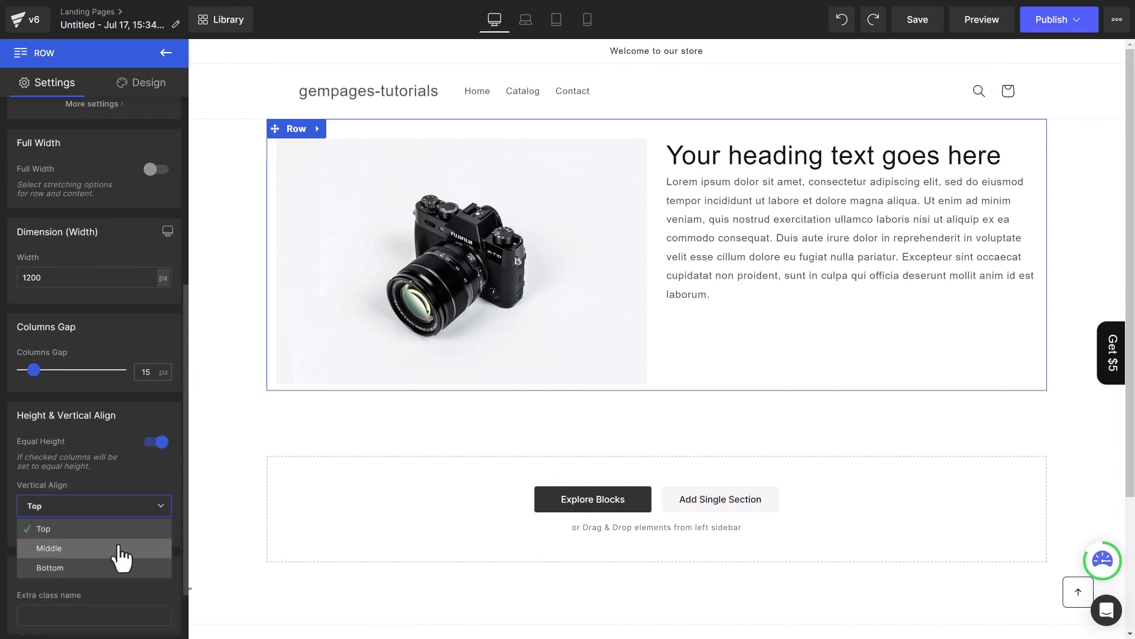
pyautogui.click(118, 549)
pyautogui.click(127, 507)
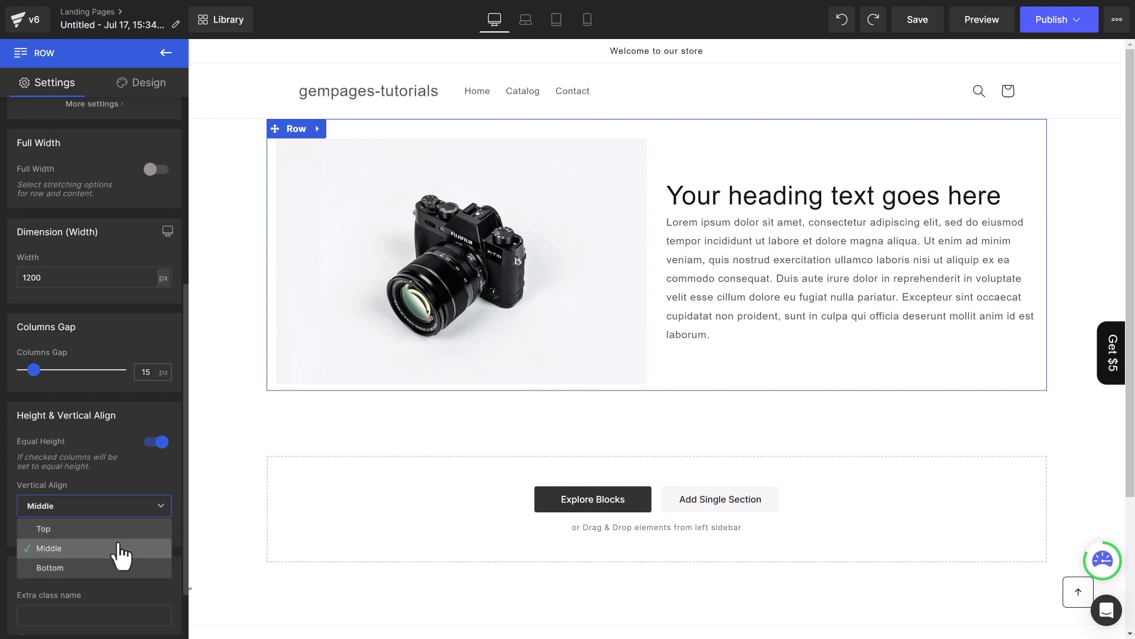
pyautogui.click(115, 569)
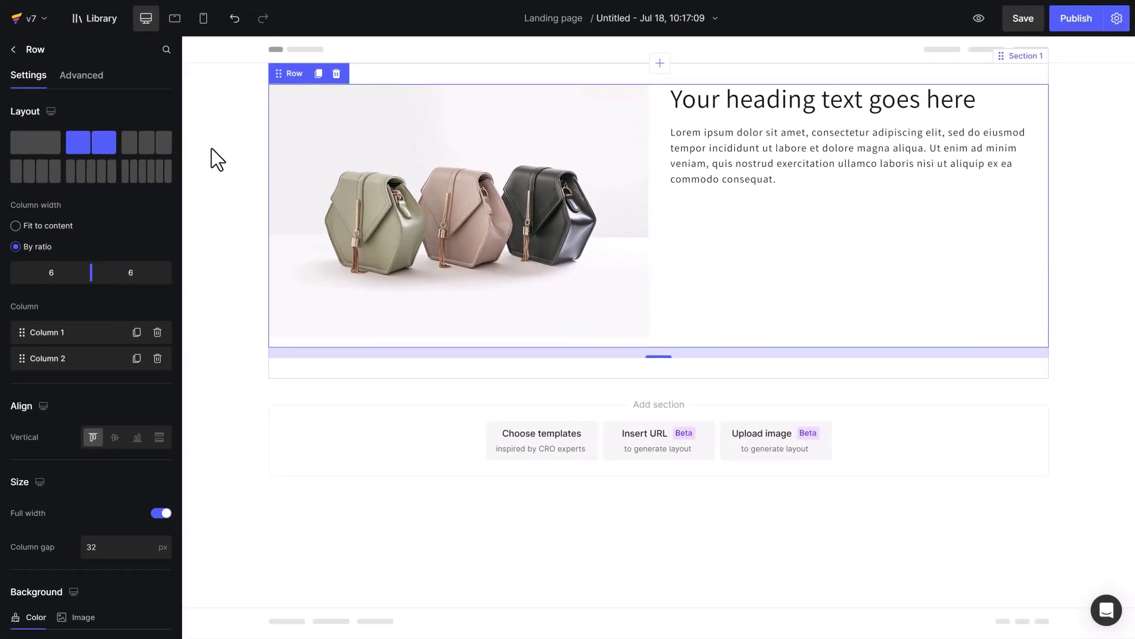
pyautogui.click(175, 18)
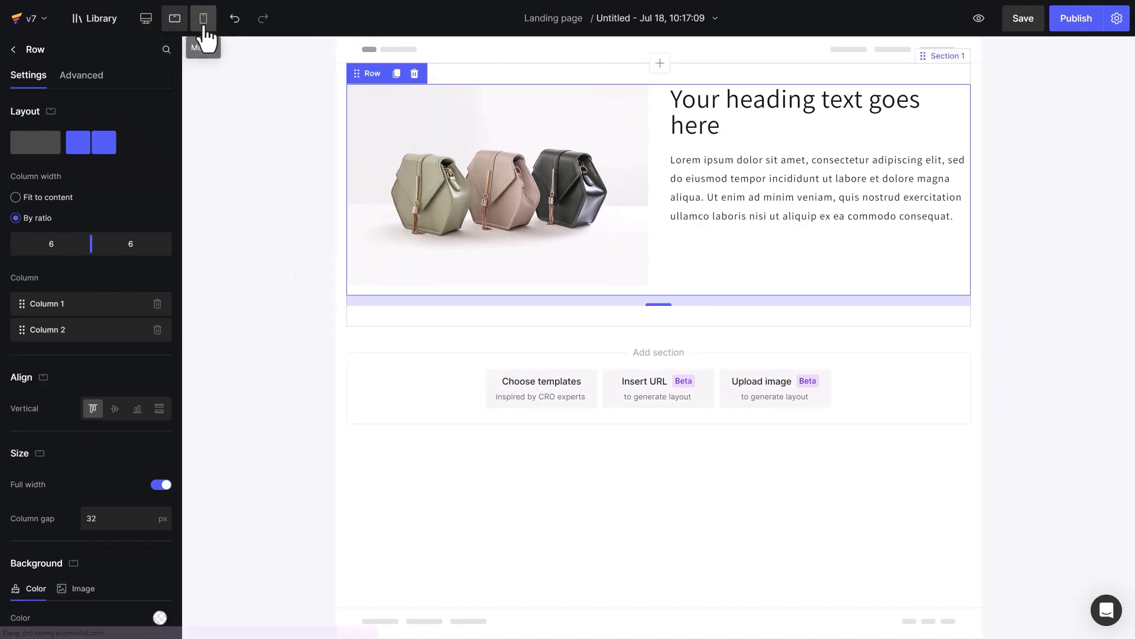
pyautogui.click(204, 19)
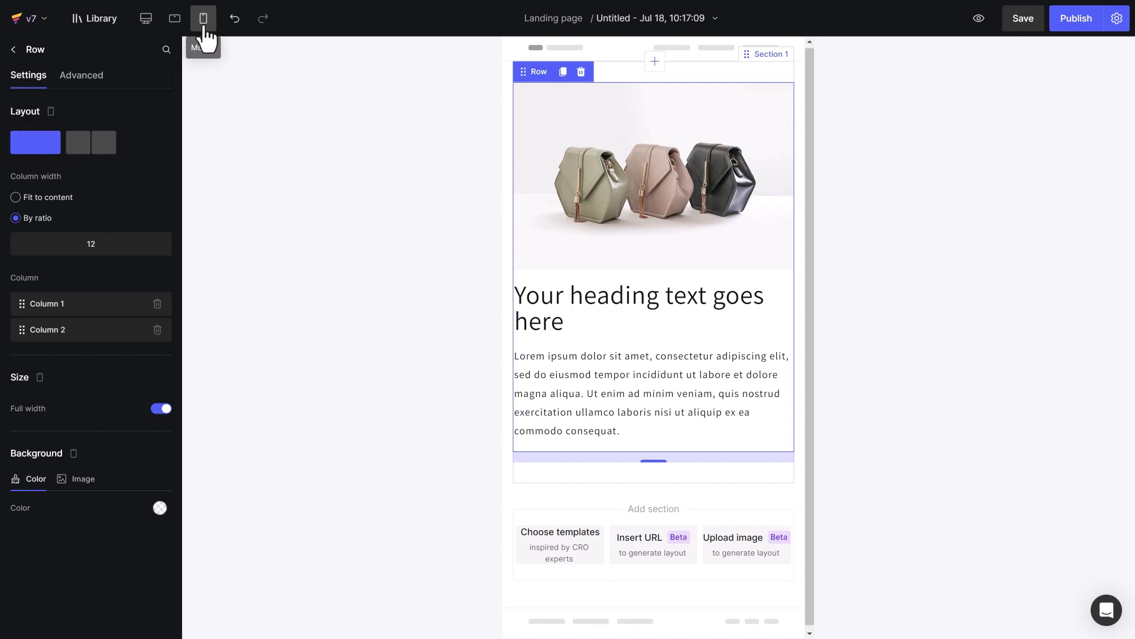
pyautogui.click(146, 19)
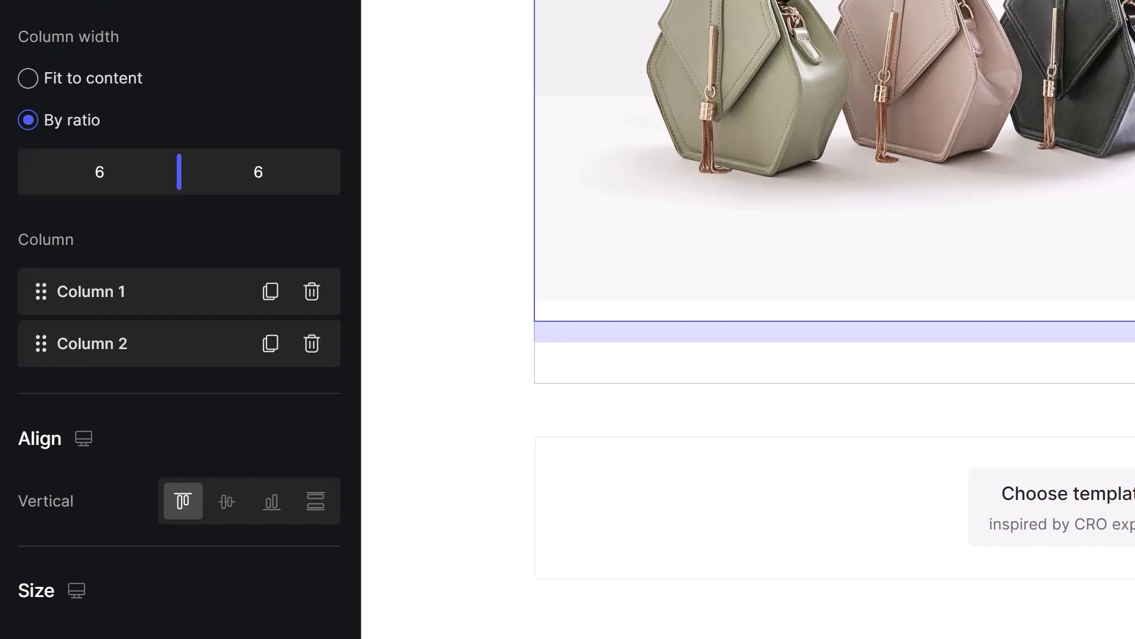
pyautogui.moveTo(218, 342)
pyautogui.mouseDown()
pyautogui.moveTo(201, 335)
pyautogui.moveTo(203, 288)
pyautogui.moveTo(201, 339)
pyautogui.mouseUp()
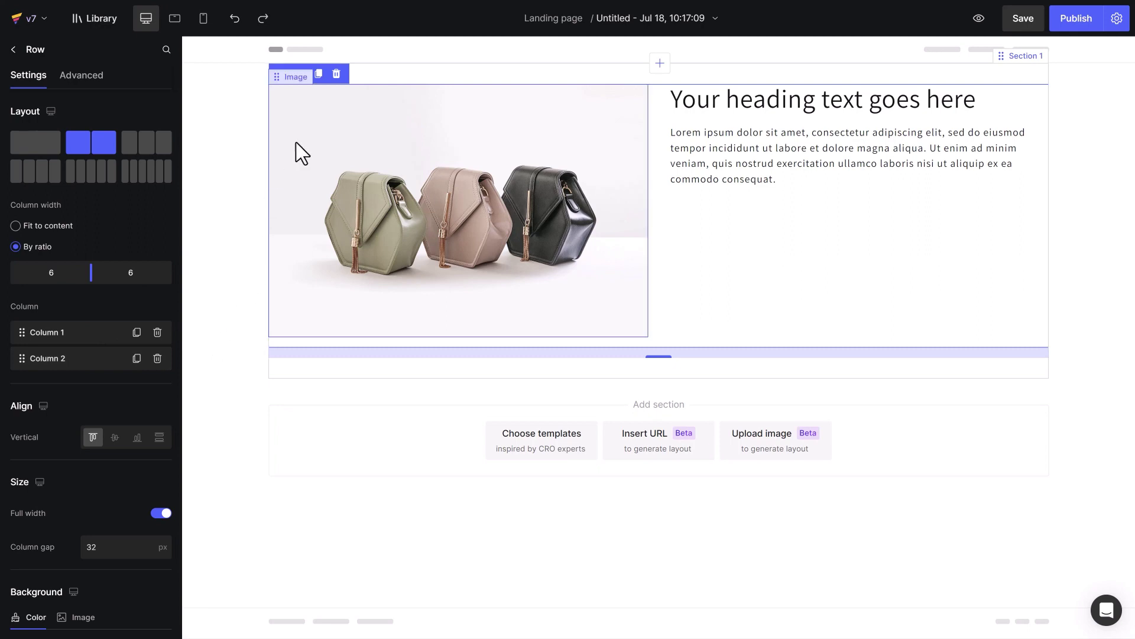
# Duplicate the bag row and swap it: image in the right column, heading and paragraph left.
pyautogui.click(318, 73)
pyautogui.moveTo(1128, 284); pyautogui.dragTo(1127, 355)
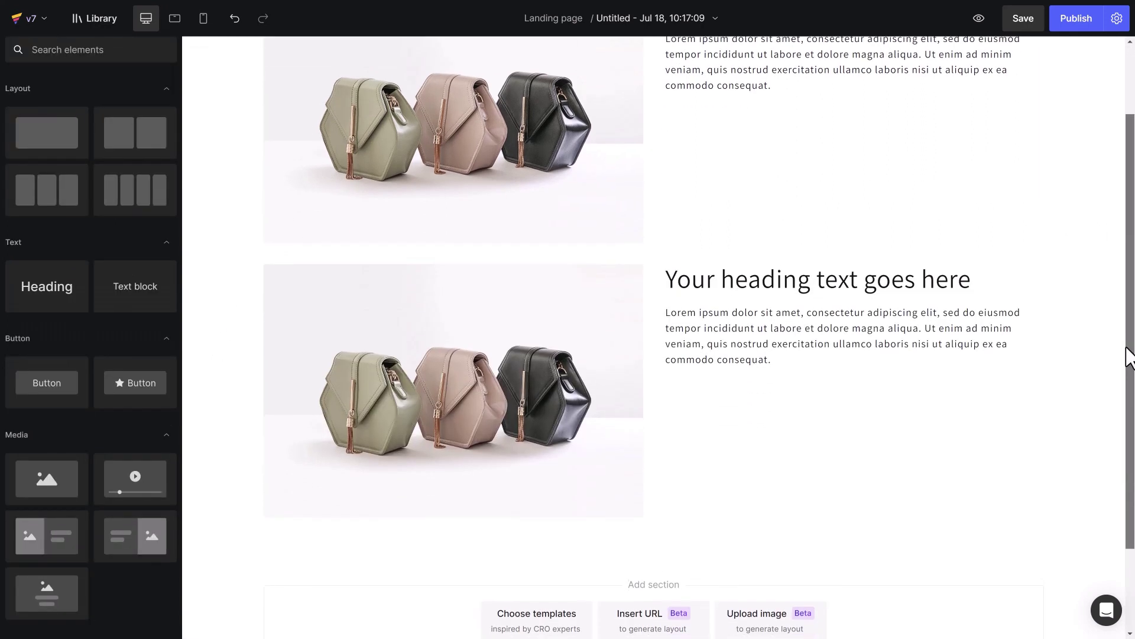
pyautogui.click(286, 246)
pyautogui.moveTo(480, 319); pyautogui.dragTo(728, 385)
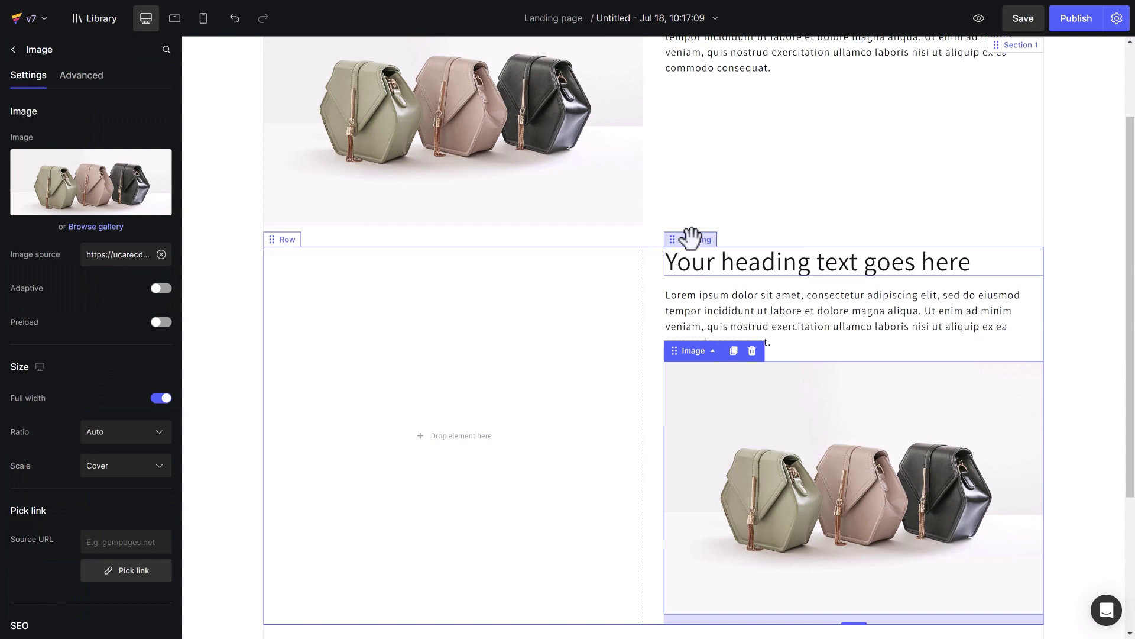
pyautogui.moveTo(689, 236); pyautogui.dragTo(421, 281)
pyautogui.moveTo(692, 239); pyautogui.dragTo(375, 284)
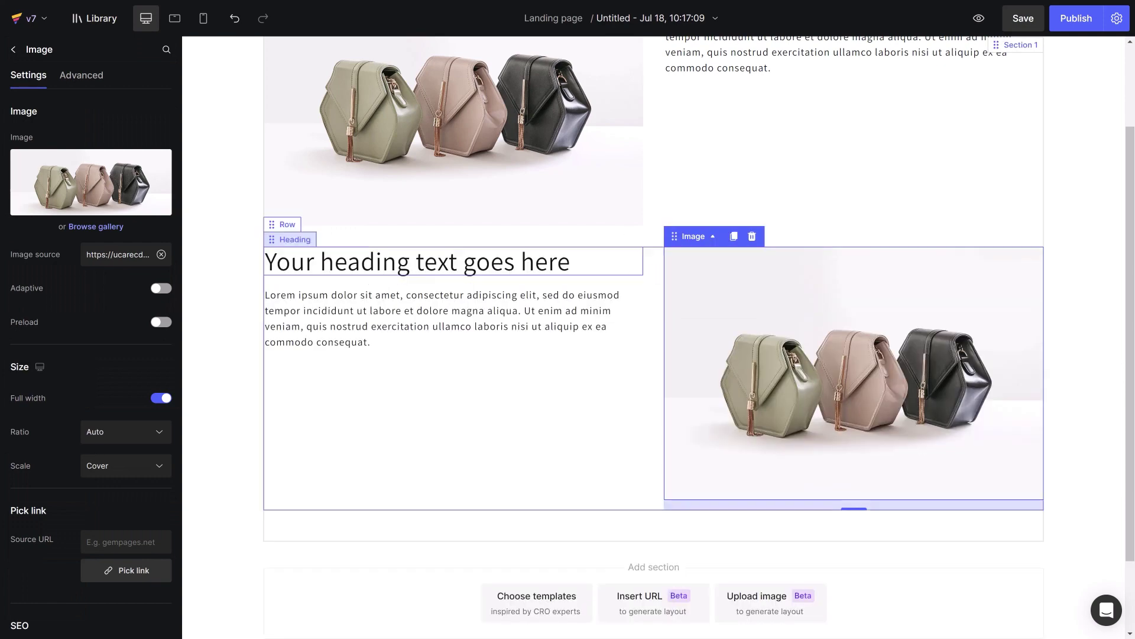
pyautogui.moveTo(1128, 254); pyautogui.dragTo(1117, 184)
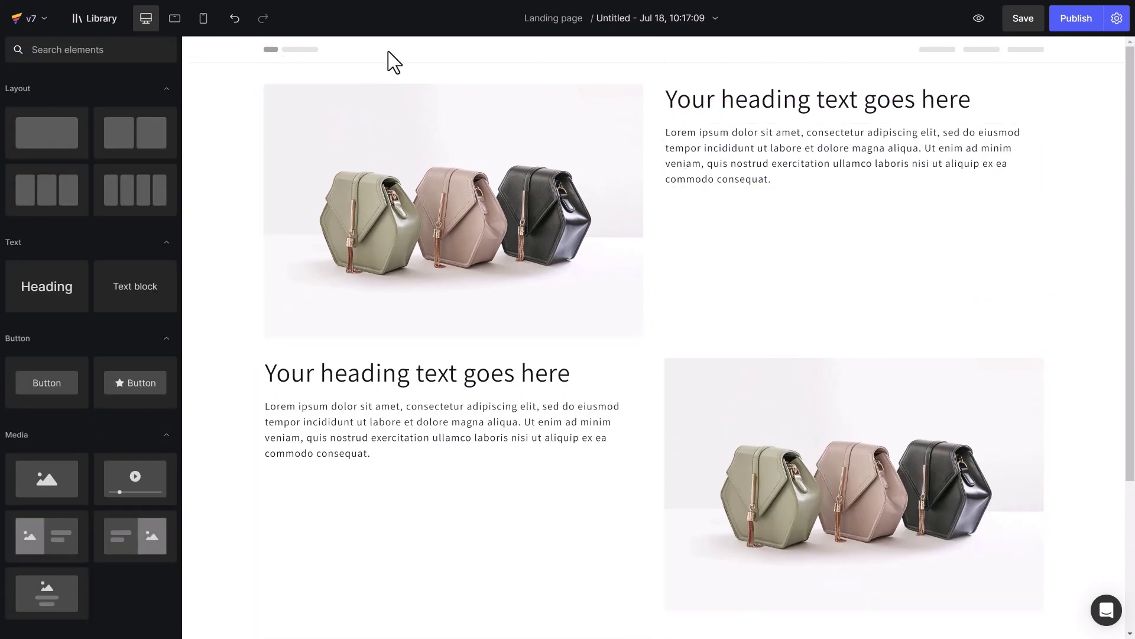
# In mobile view, move the image column above the text column, then return to desktop.
pyautogui.click(203, 23)
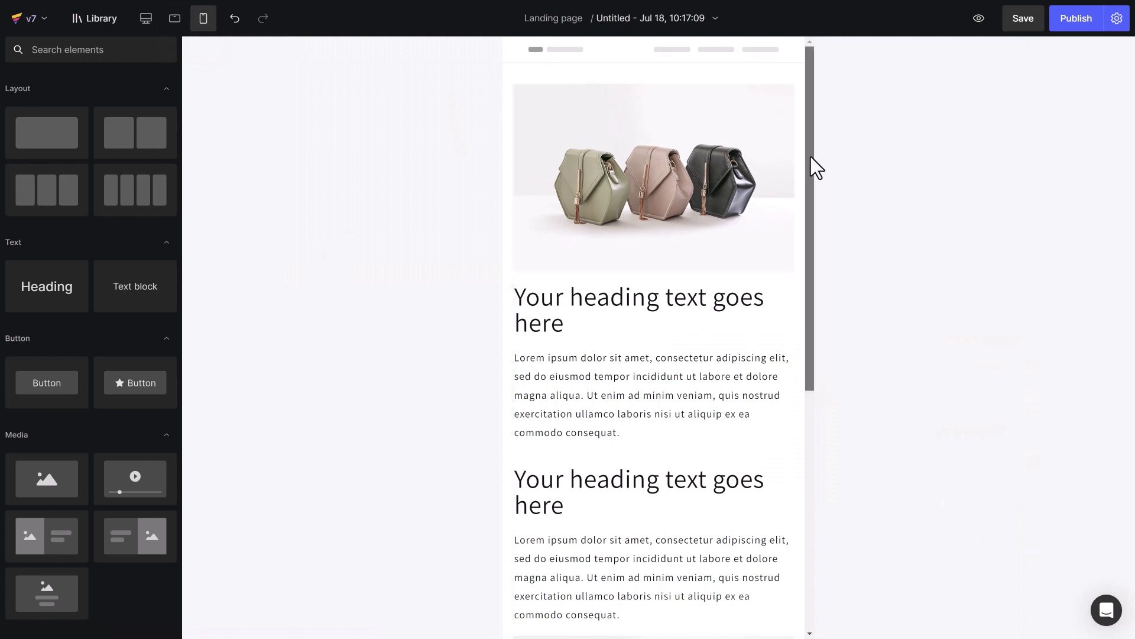
pyautogui.moveTo(809, 179); pyautogui.dragTo(807, 349)
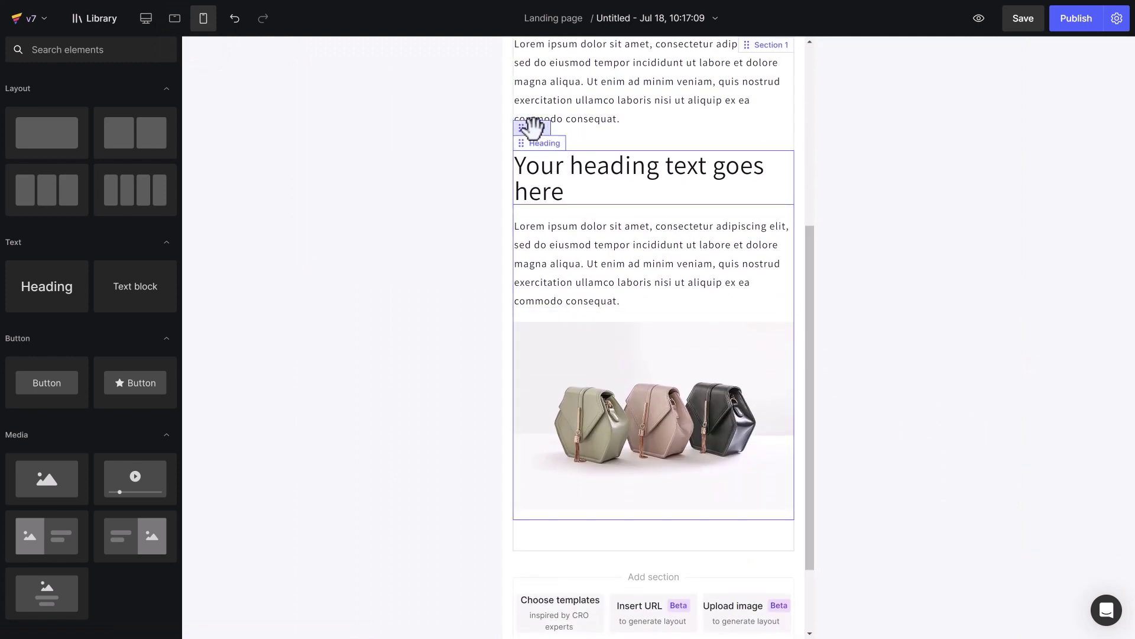
pyautogui.click(534, 137)
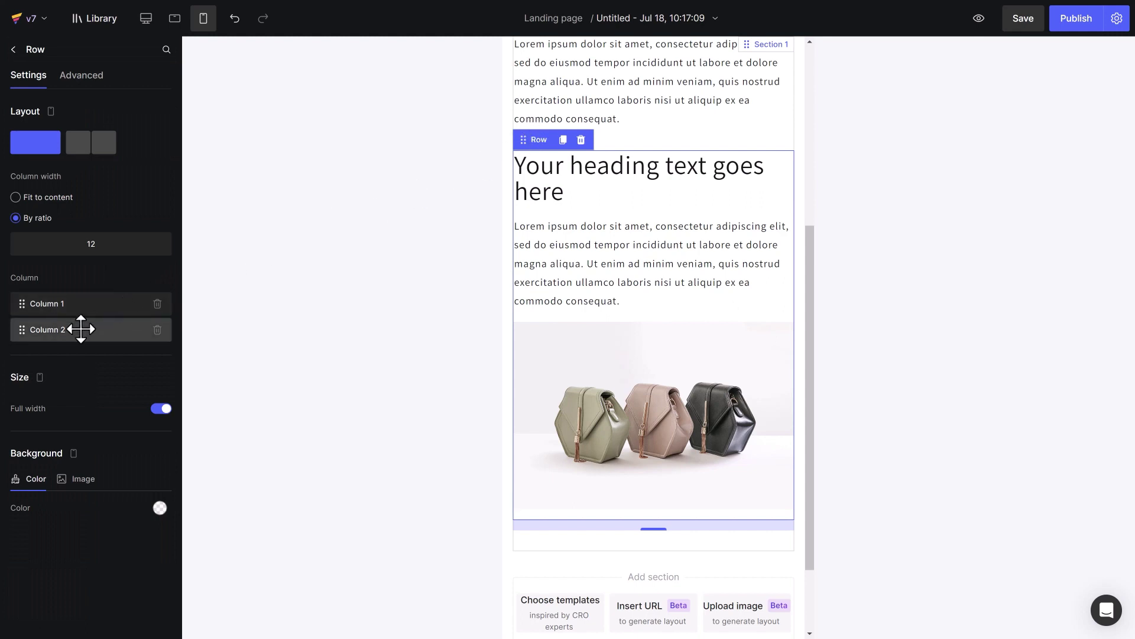
pyautogui.moveTo(81, 329); pyautogui.dragTo(85, 297)
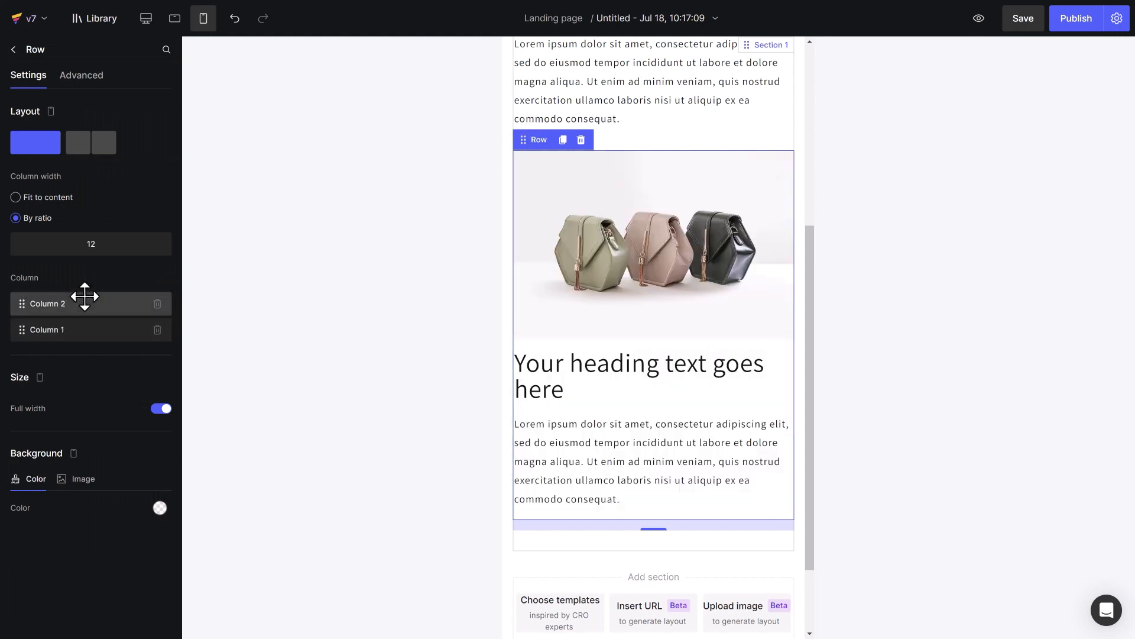
pyautogui.moveTo(812, 431); pyautogui.dragTo(823, 242)
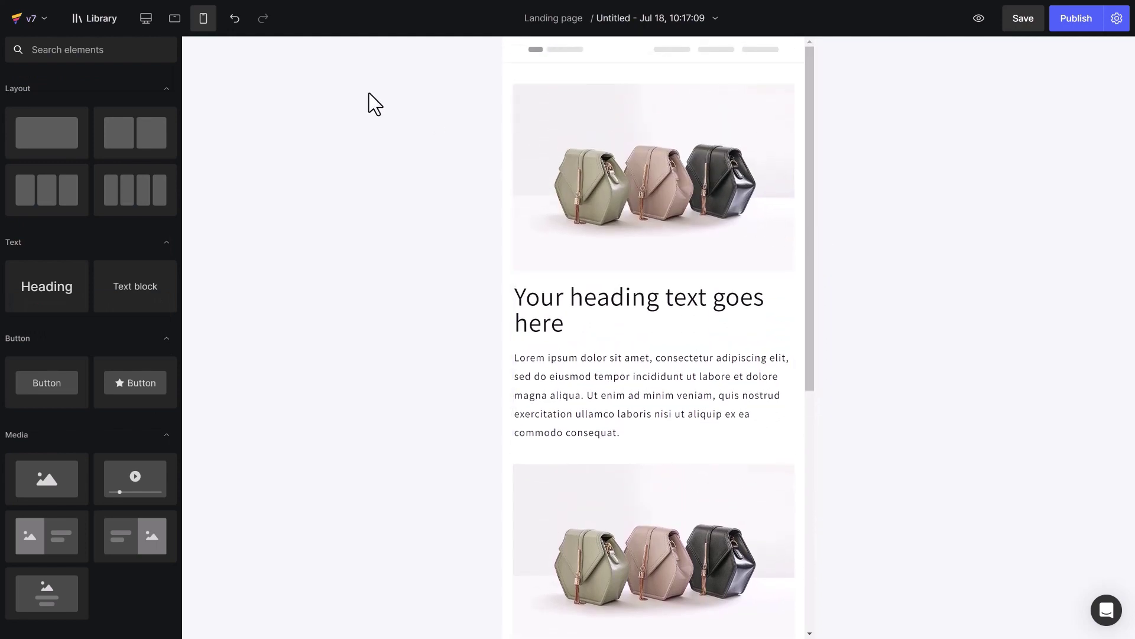
pyautogui.click(148, 27)
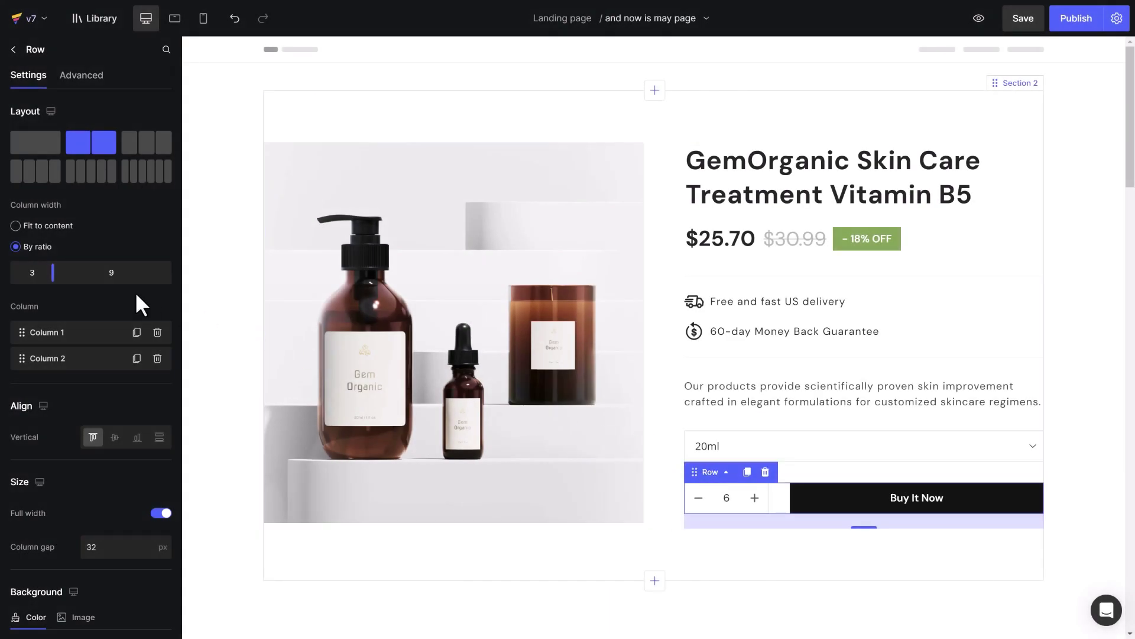
# Make the quantity/Buy It Now row's columns fit their content with a 48 px column gap.
pyautogui.moveTo(52, 272); pyautogui.dragTo(115, 273)
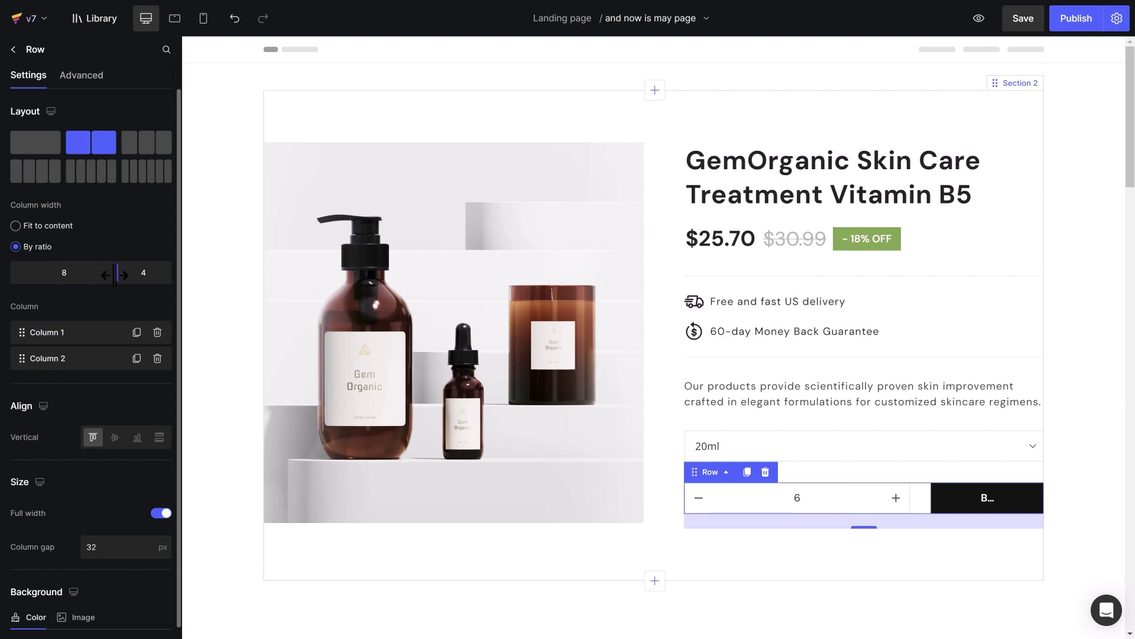
pyautogui.click(60, 226)
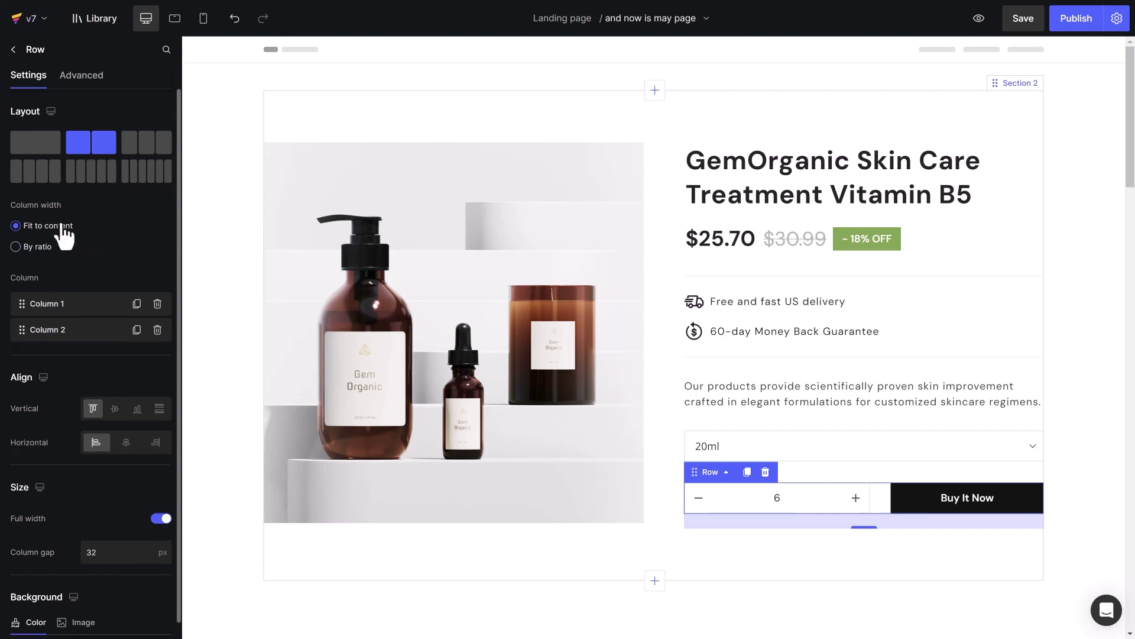
pyautogui.moveTo(176, 274); pyautogui.dragTo(170, 335)
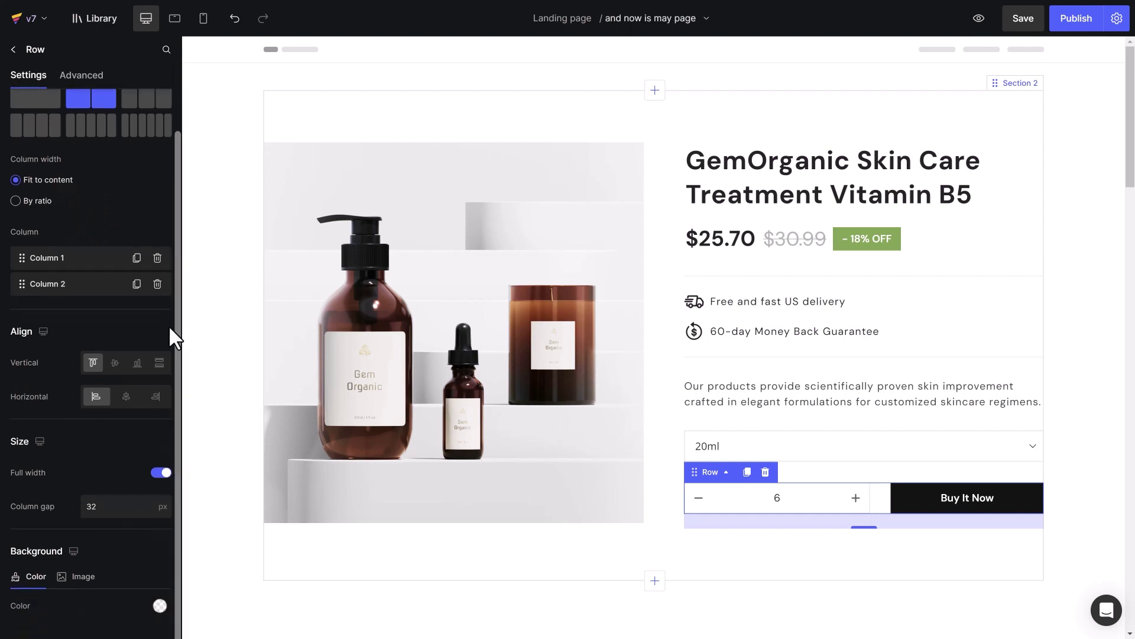
pyautogui.doubleClick(127, 506)
pyautogui.write('48')
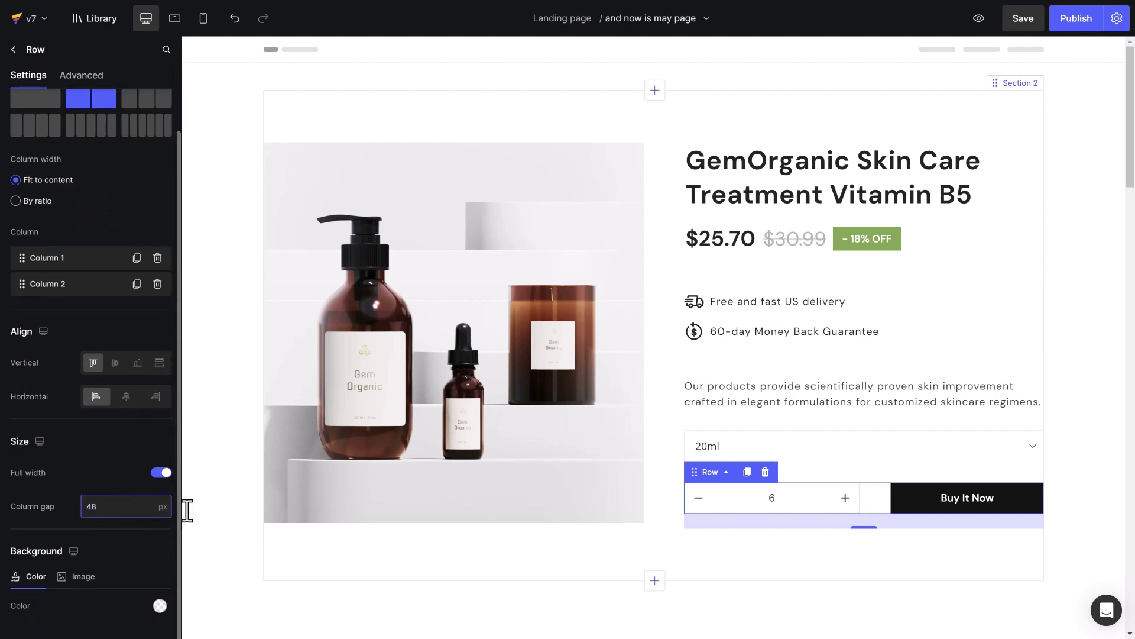
pyautogui.click(220, 523)
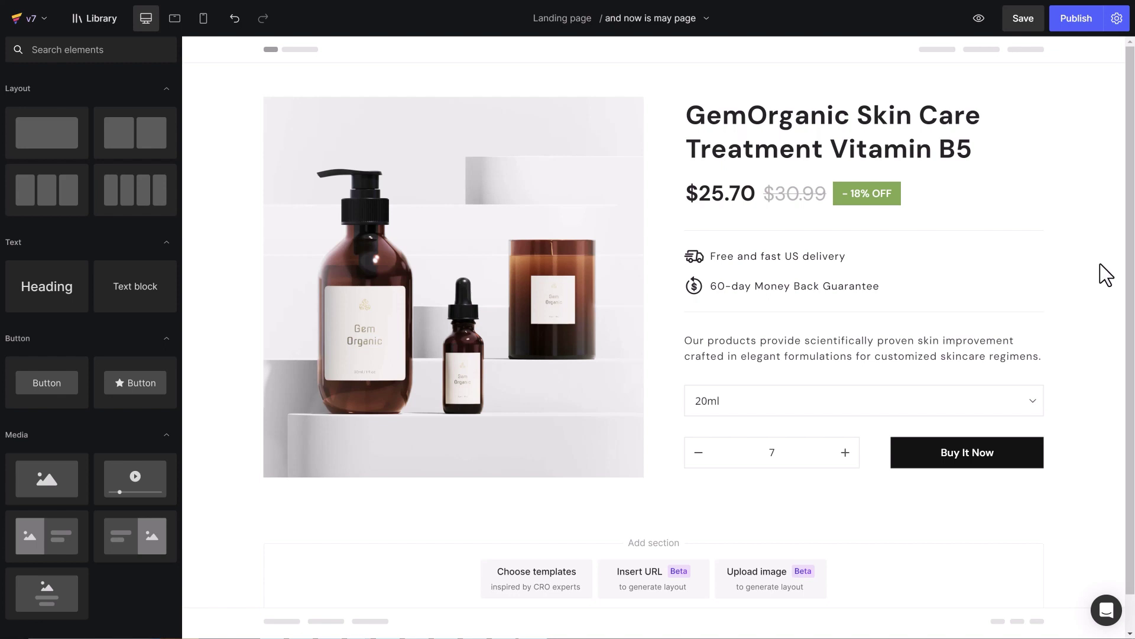
# View the page's Header & Footer settings, then close them without changes.
pyautogui.click(1117, 24)
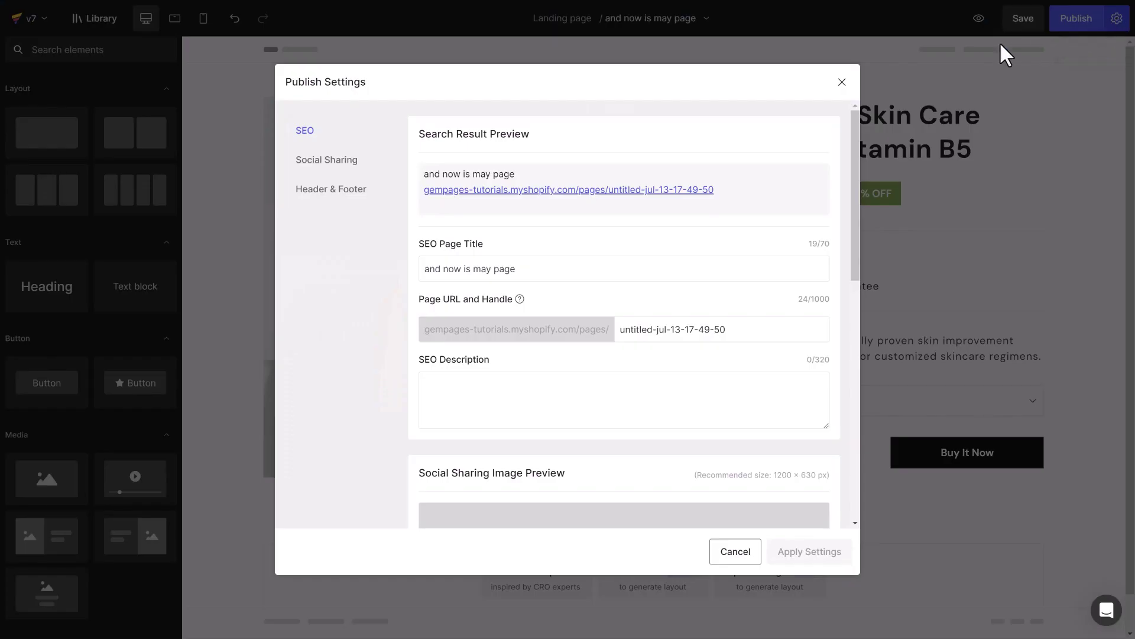
pyautogui.click(339, 196)
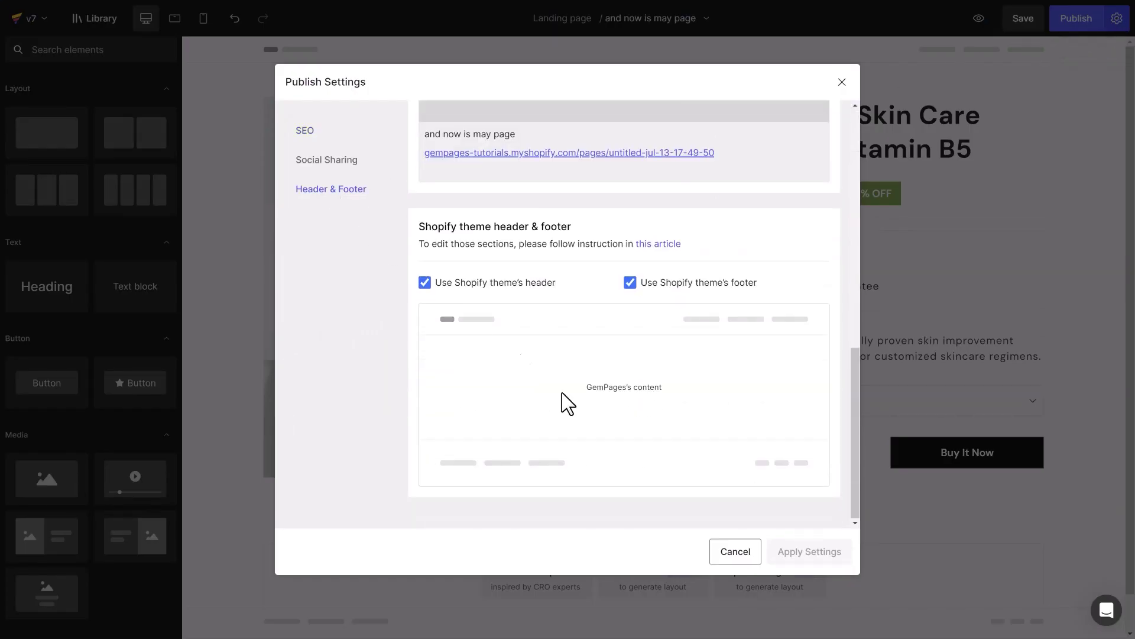
pyautogui.click(736, 553)
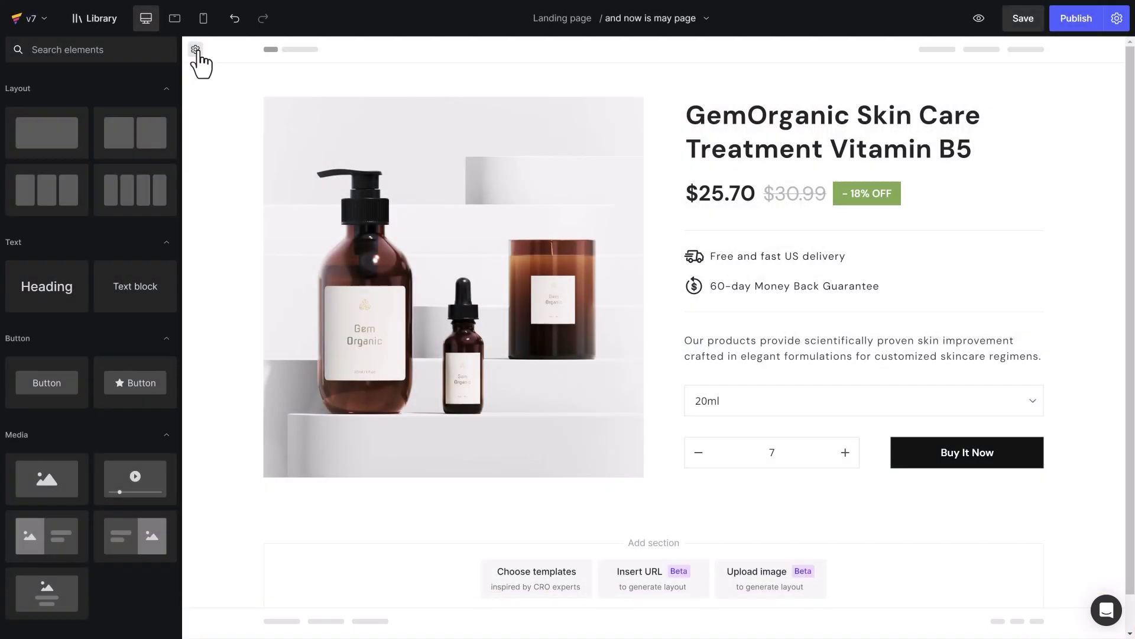
# Uncheck 'Use Shopify theme's header' and 'Use Shopify theme's footer' in the page's settings.
pyautogui.click(196, 54)
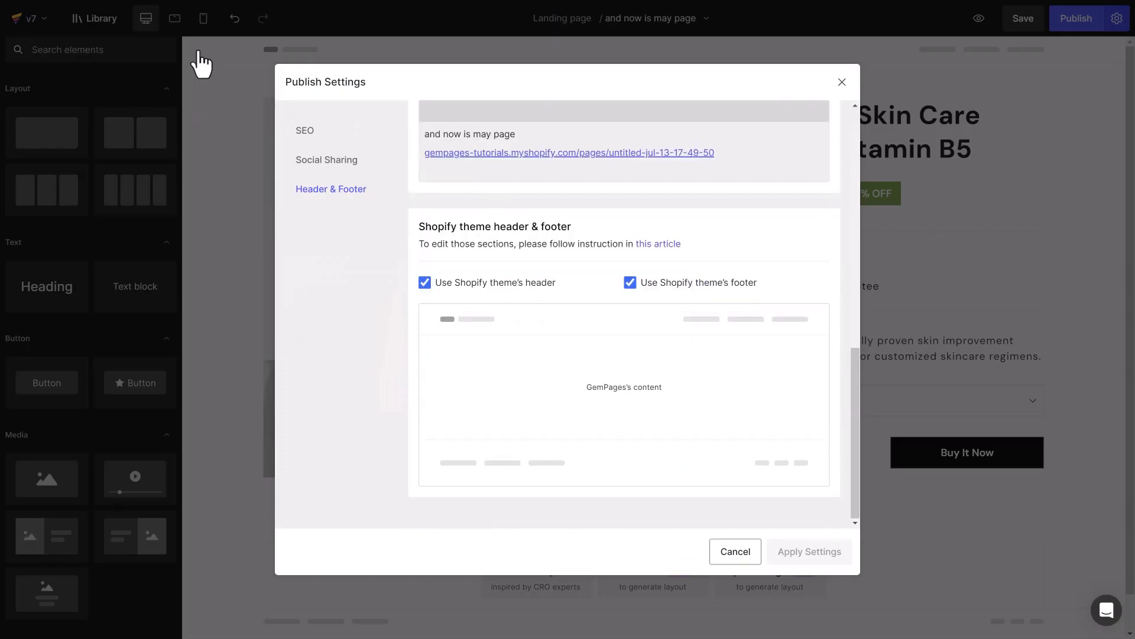
pyautogui.click(425, 283)
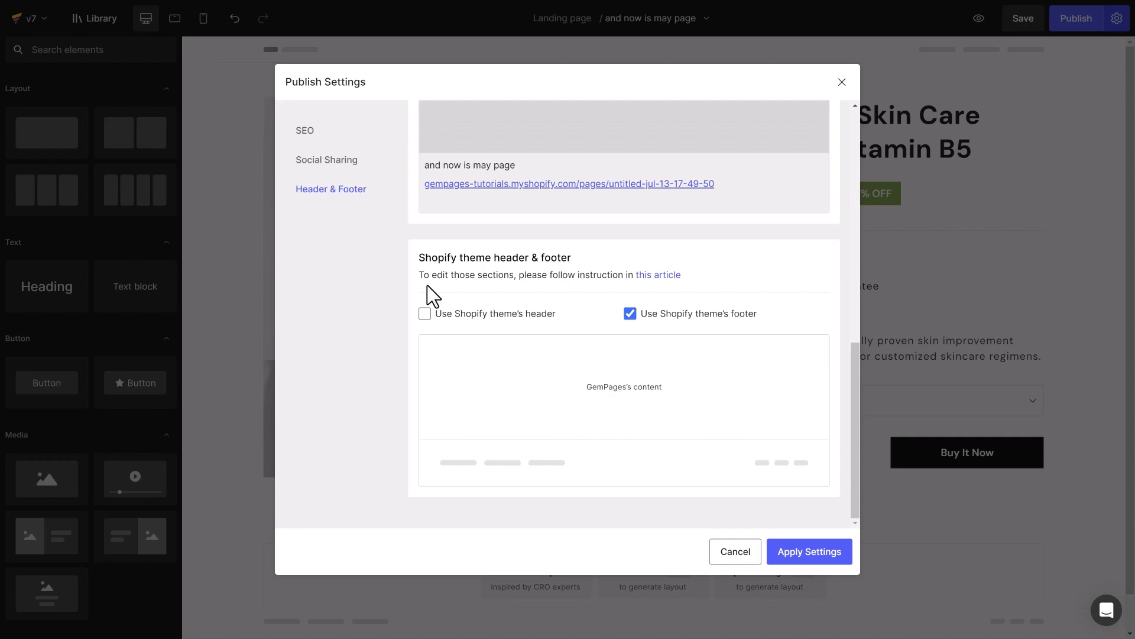
pyautogui.click(629, 313)
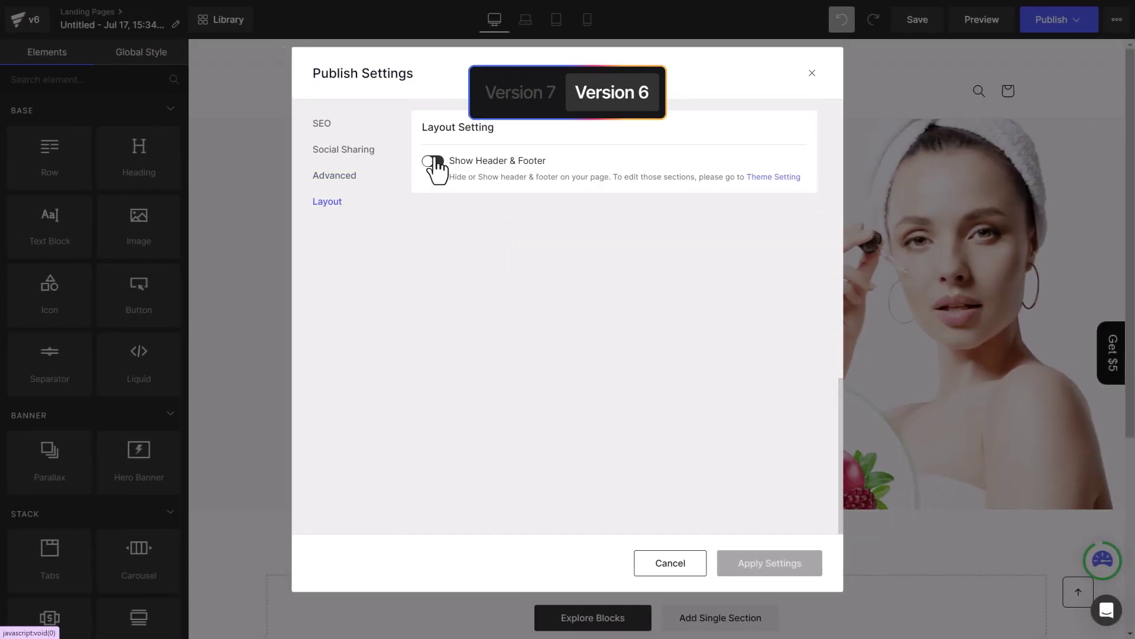
pyautogui.click(435, 163)
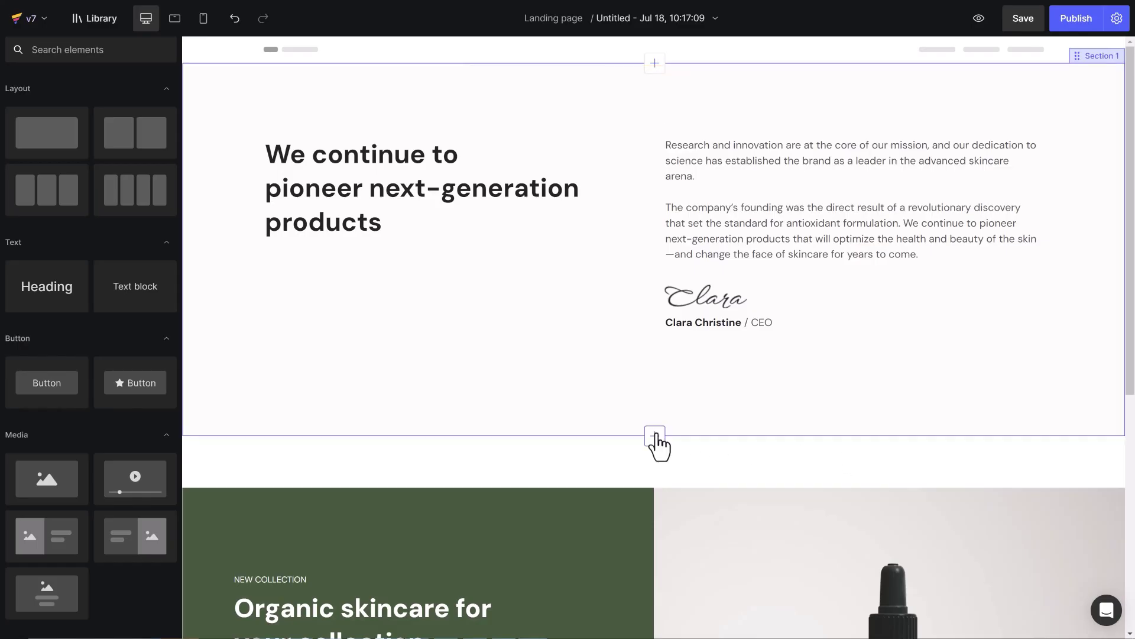
# Add the 'What Our Customers Are Saying' testimonials template below the first section.
pyautogui.click(655, 436)
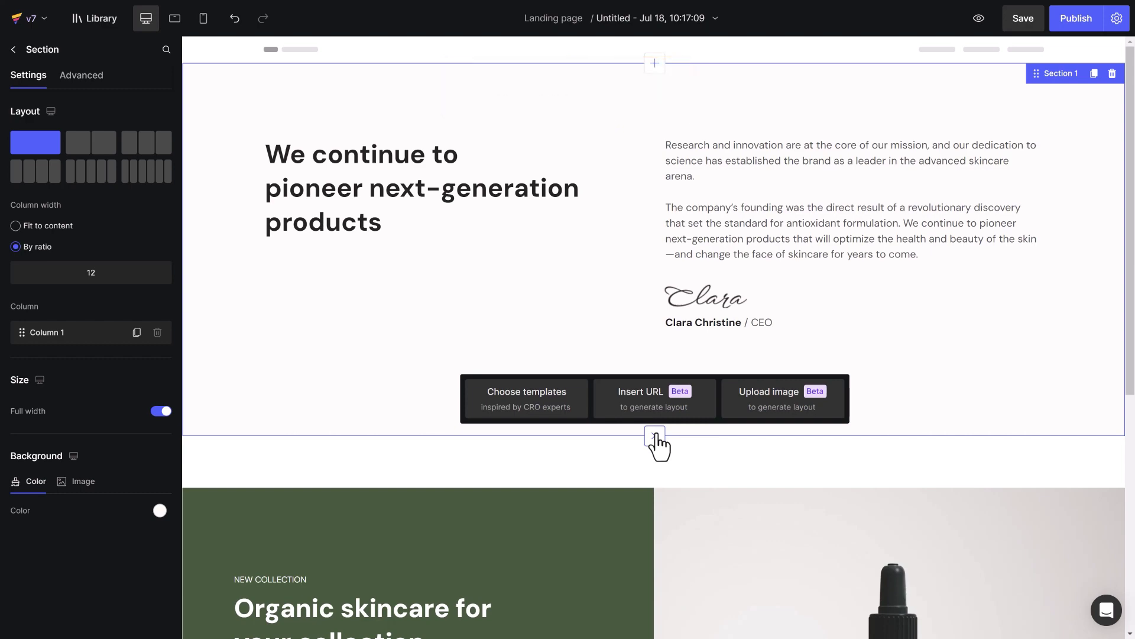
pyautogui.click(566, 405)
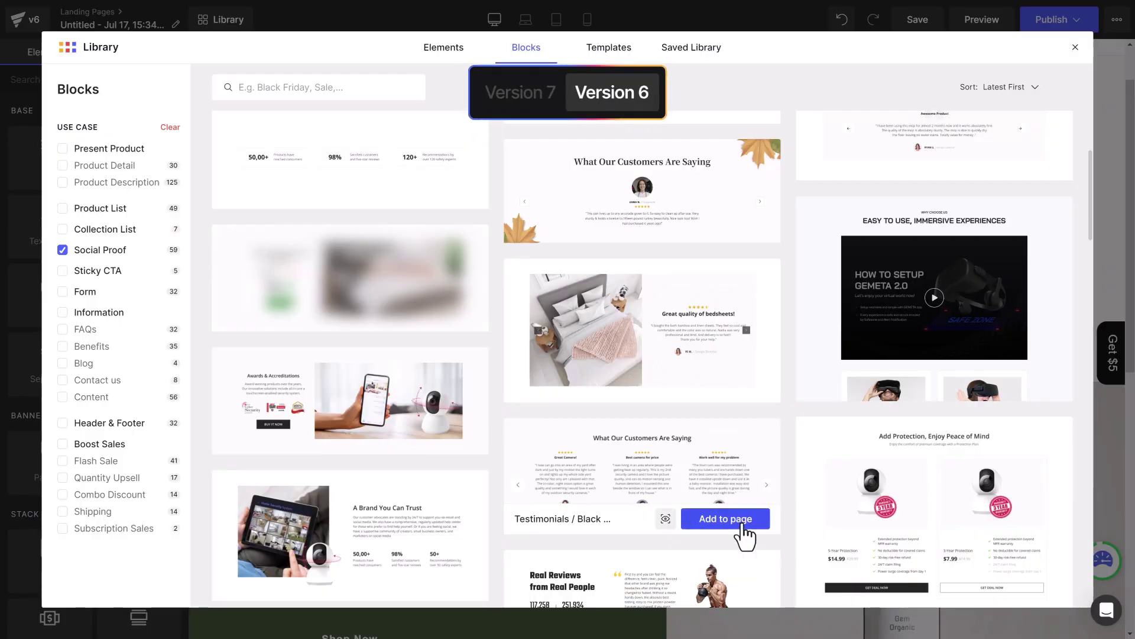
pyautogui.click(740, 525)
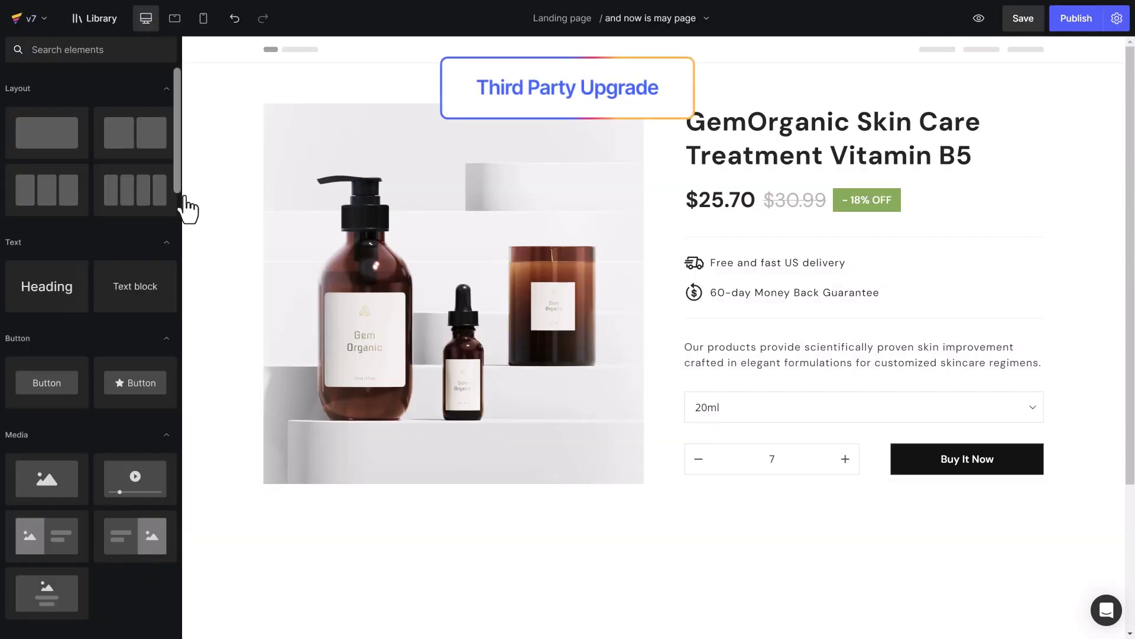
# Place a Loox reviews widget below the product title.
pyautogui.scroll(-5, 182, 290)
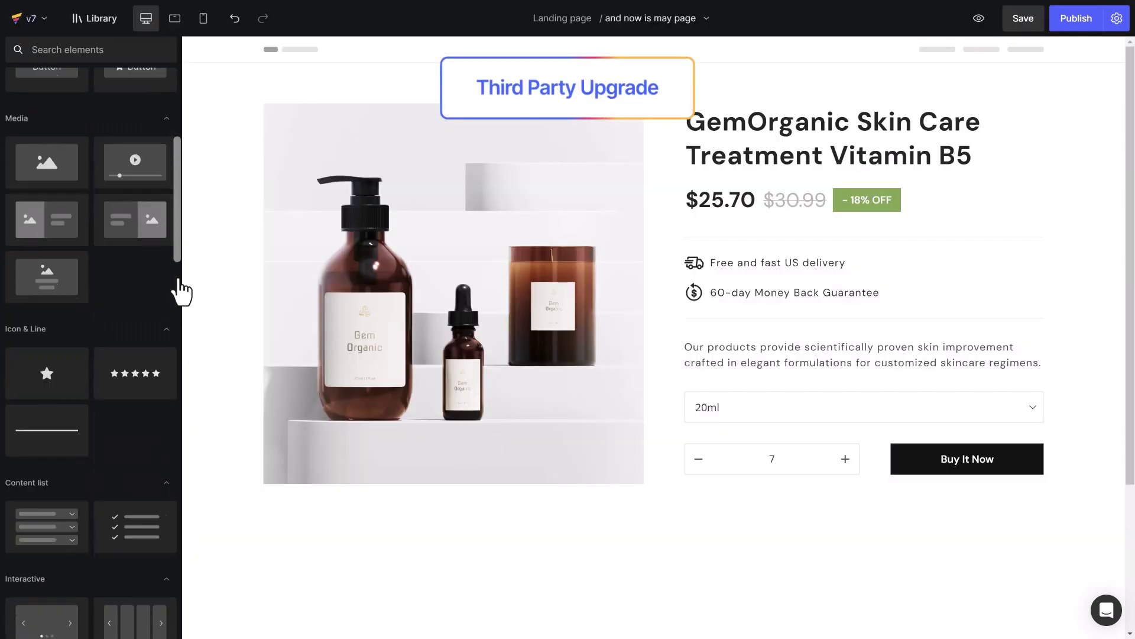
pyautogui.scroll(-20, 177, 482)
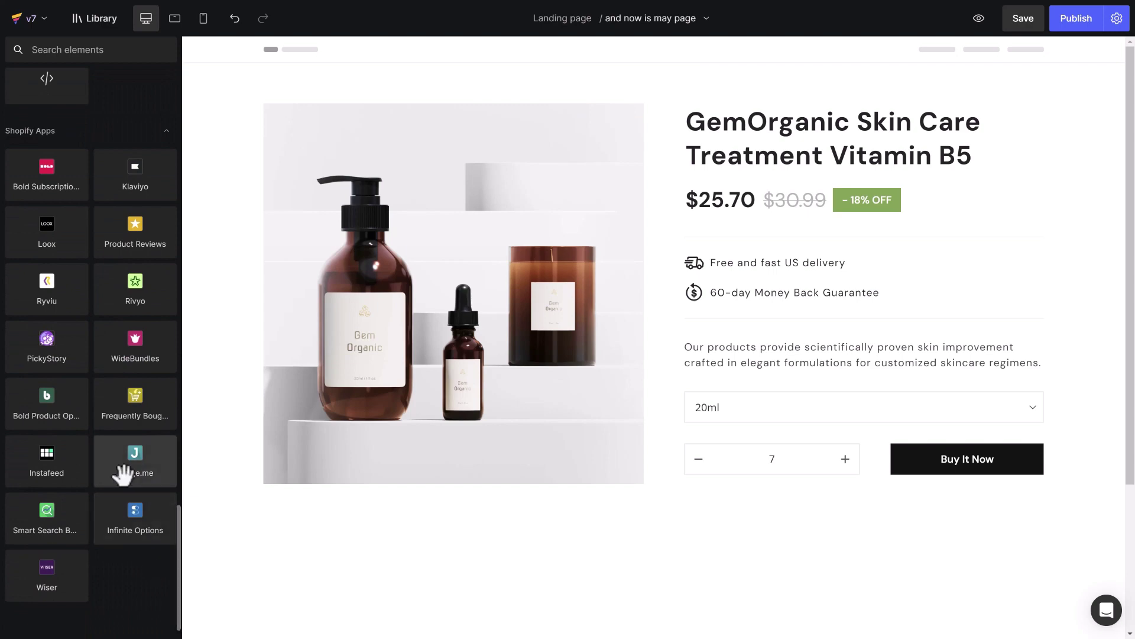
pyautogui.moveTo(37, 233); pyautogui.dragTo(769, 176)
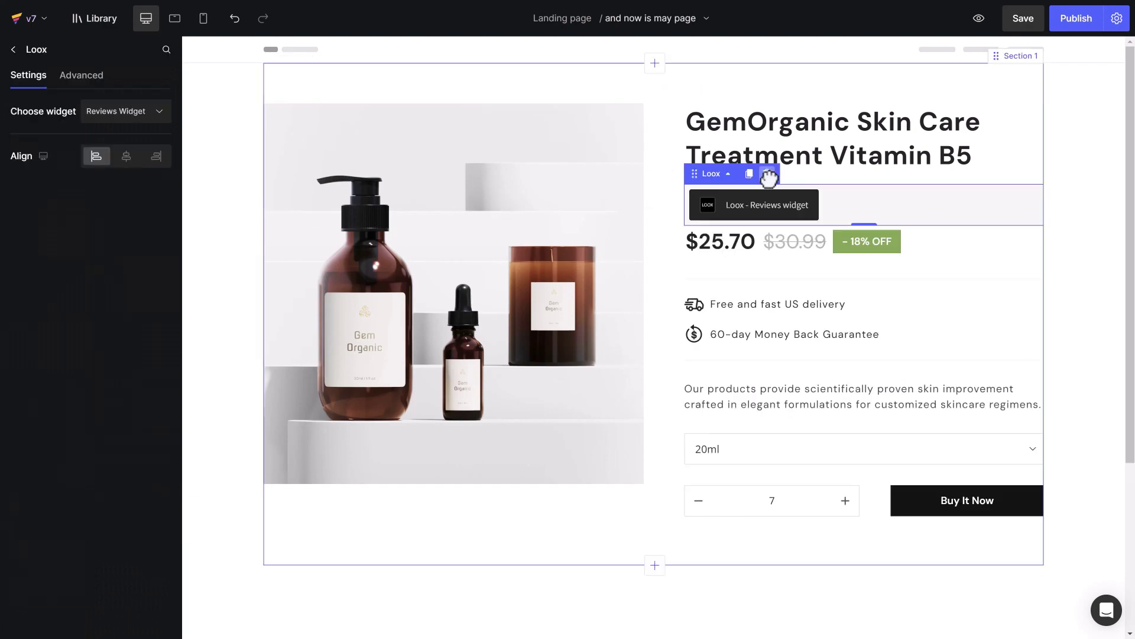
pyautogui.click(1070, 183)
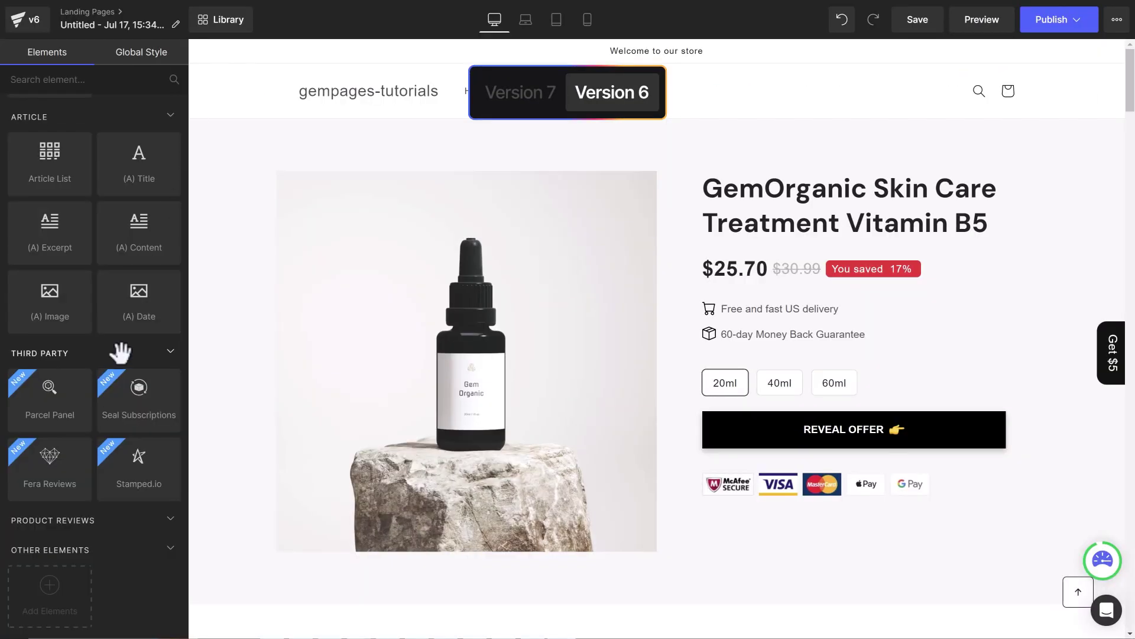
# Enable the Omnisend element in the v6 Library's Elements list.
pyautogui.click(54, 598)
pyautogui.click(614, 285)
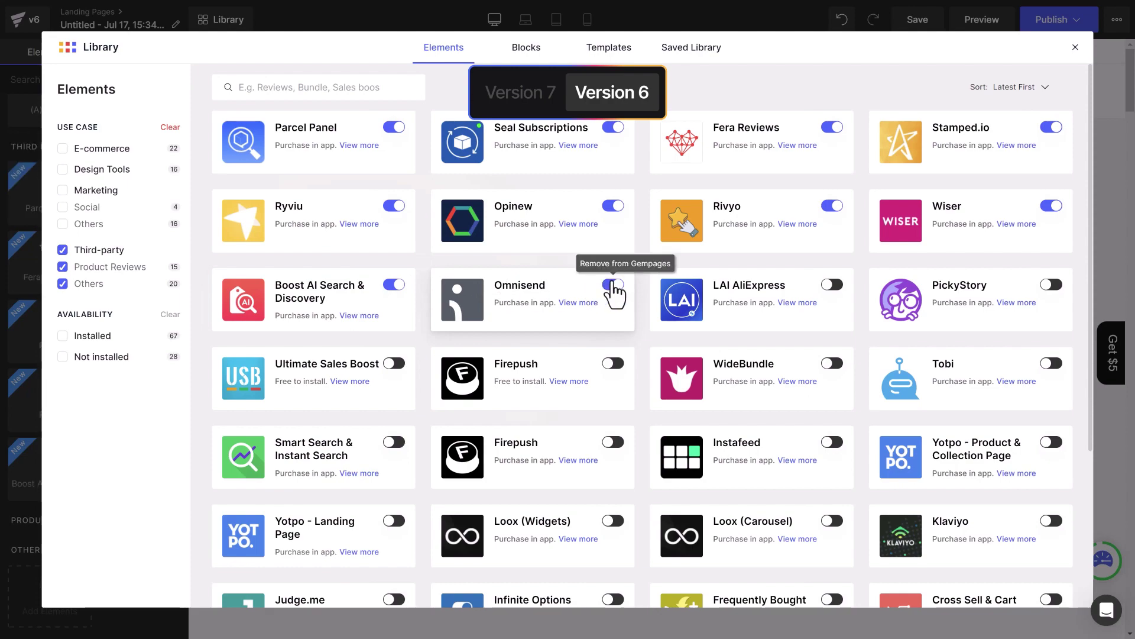
pyautogui.click(1075, 49)
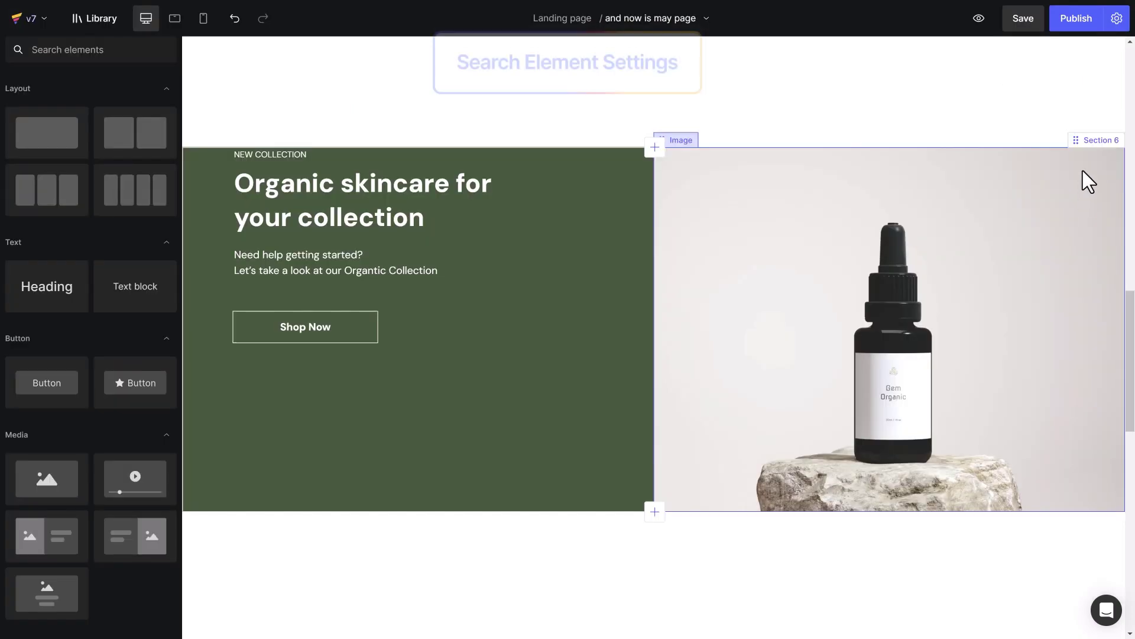
# Select the green Organic skincare section and search its settings for 'Vertical Align'.
pyautogui.click(1084, 178)
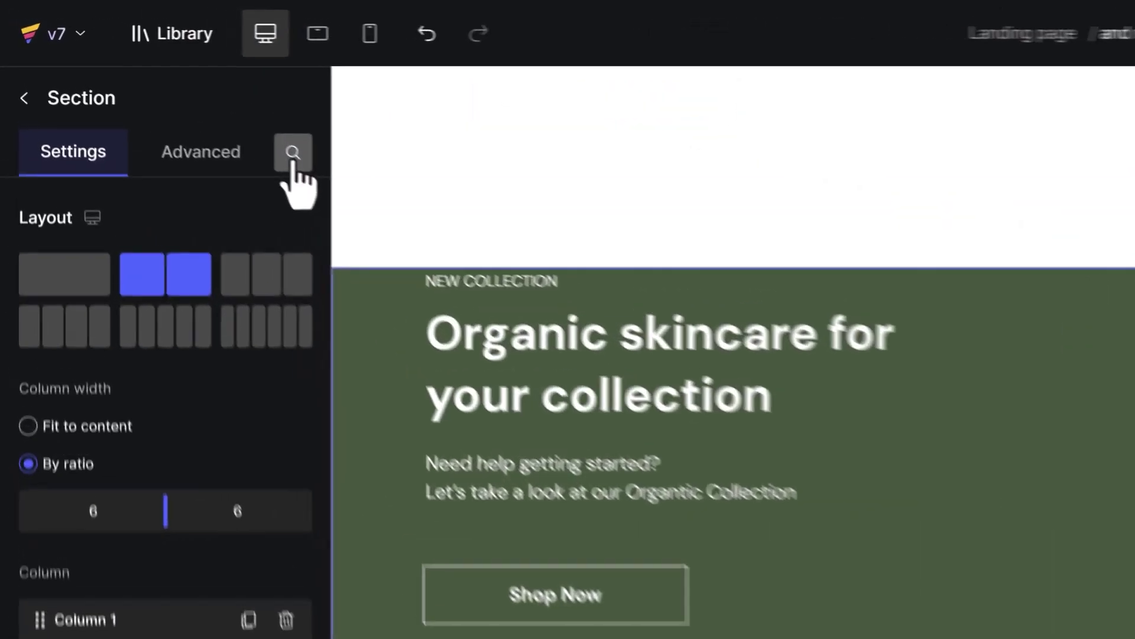
pyautogui.click(293, 154)
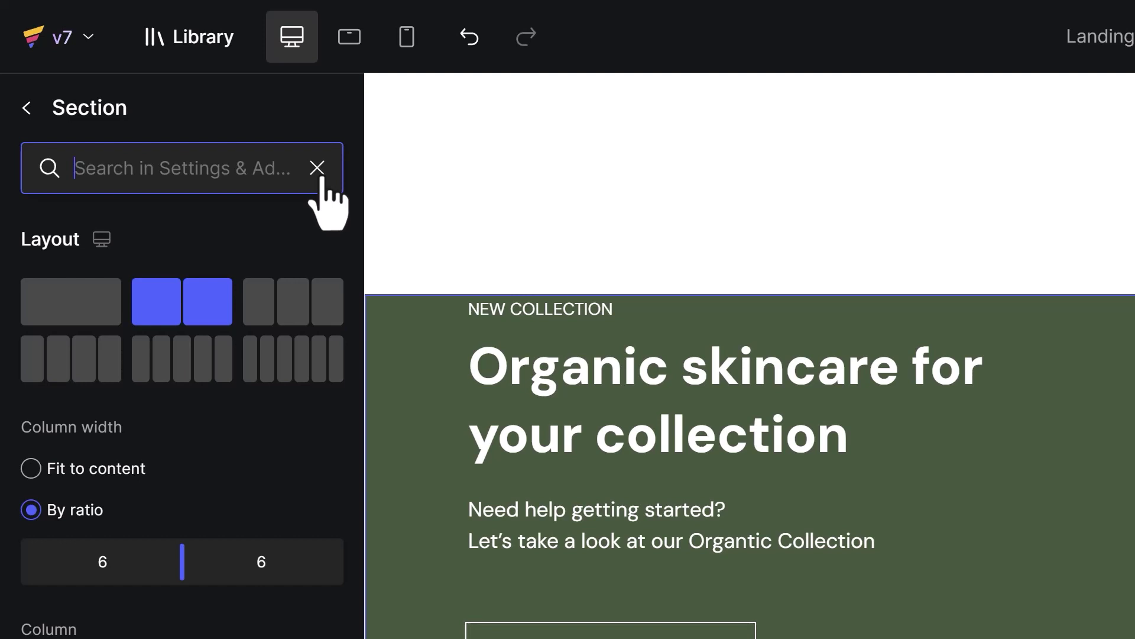
pyautogui.write('Vertical Align')
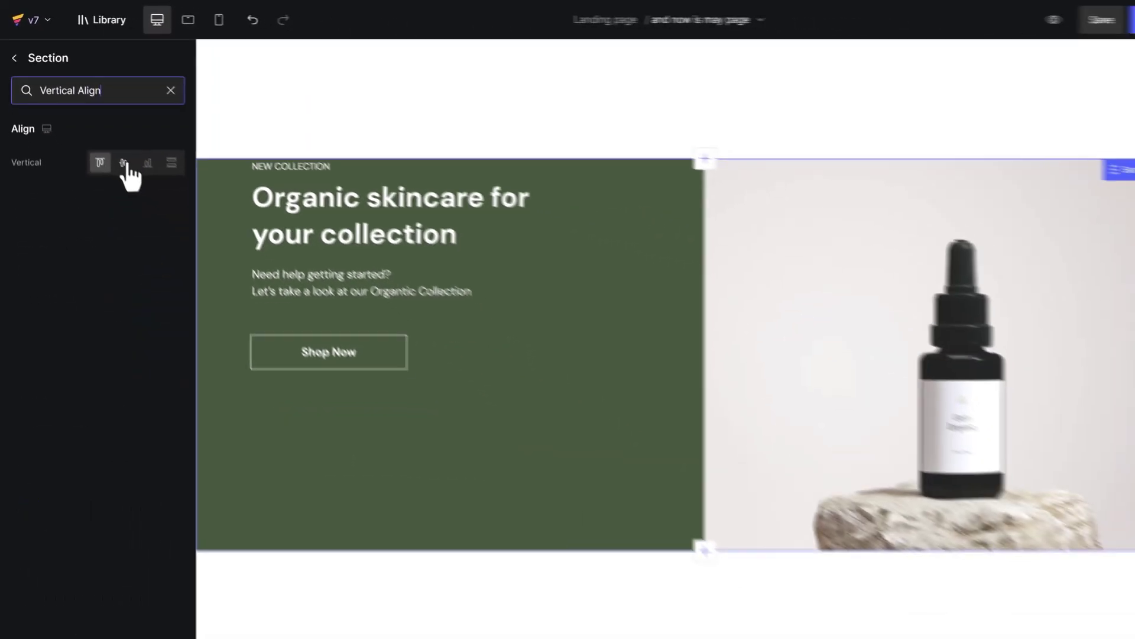
# Centre the section's content vertically and replace the handbag image with the Photo 1 WebP file.
pyautogui.click(230, 302)
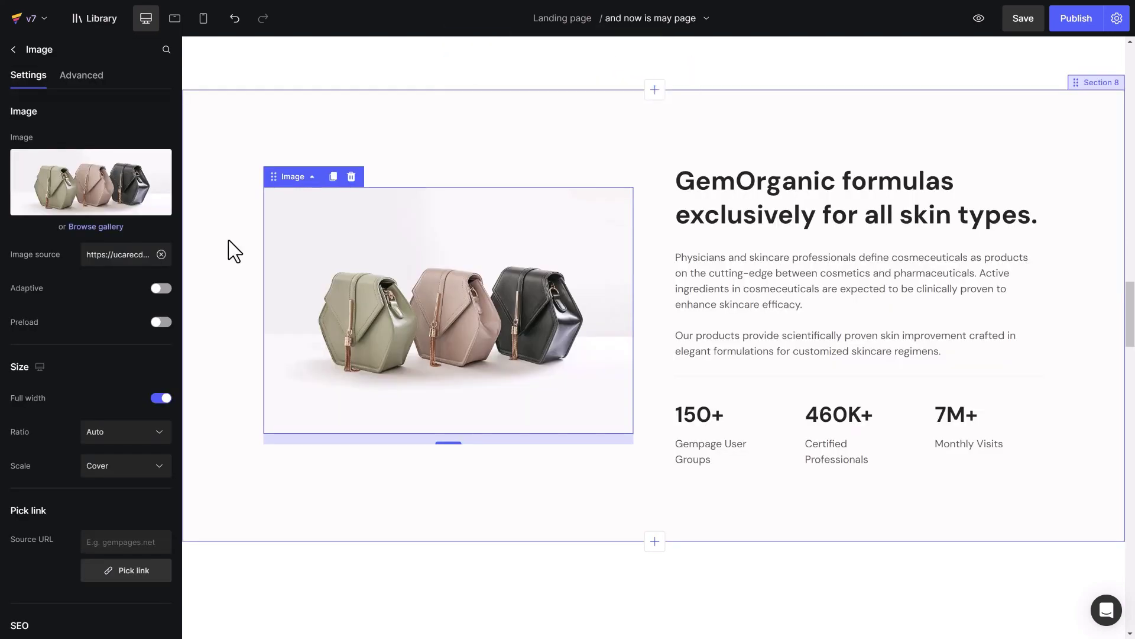
pyautogui.click(106, 196)
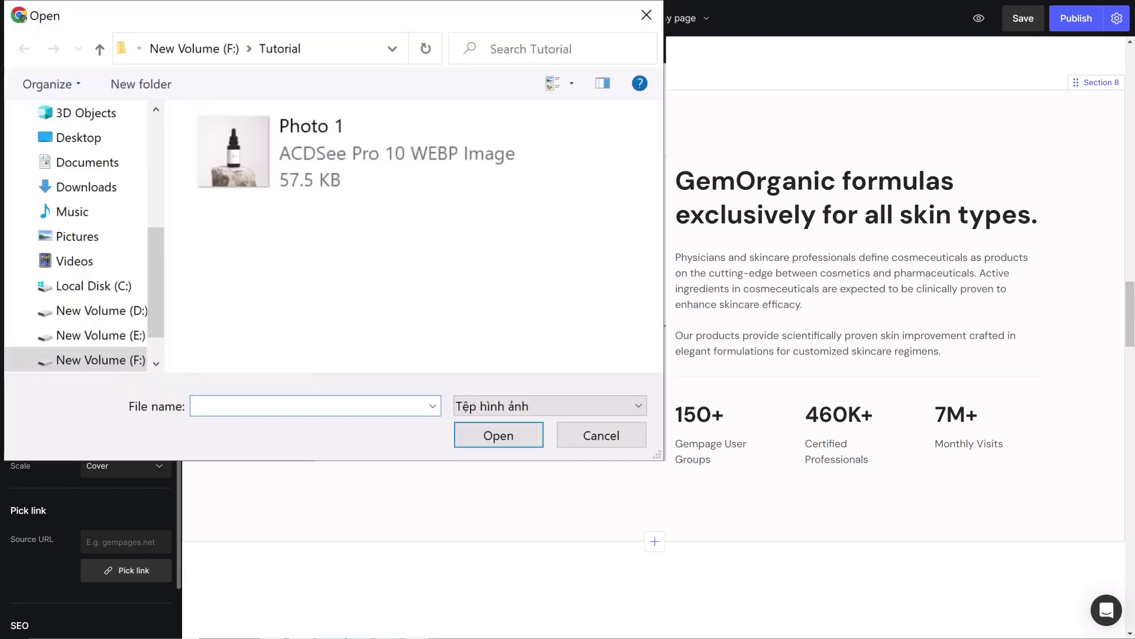
pyautogui.click(308, 151)
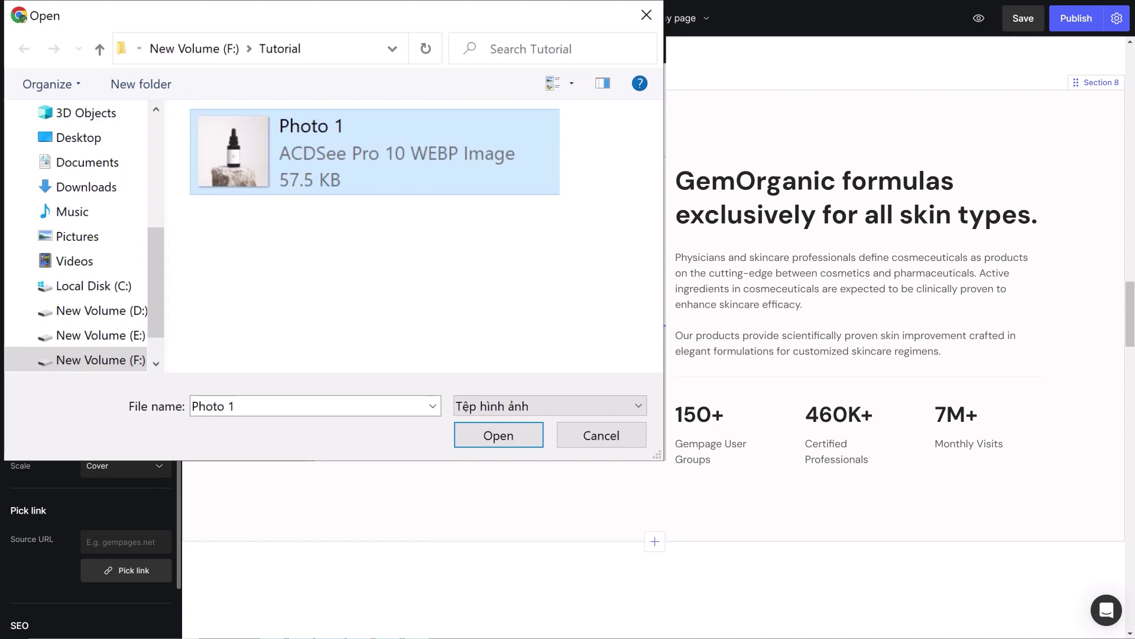
pyautogui.press('Return')
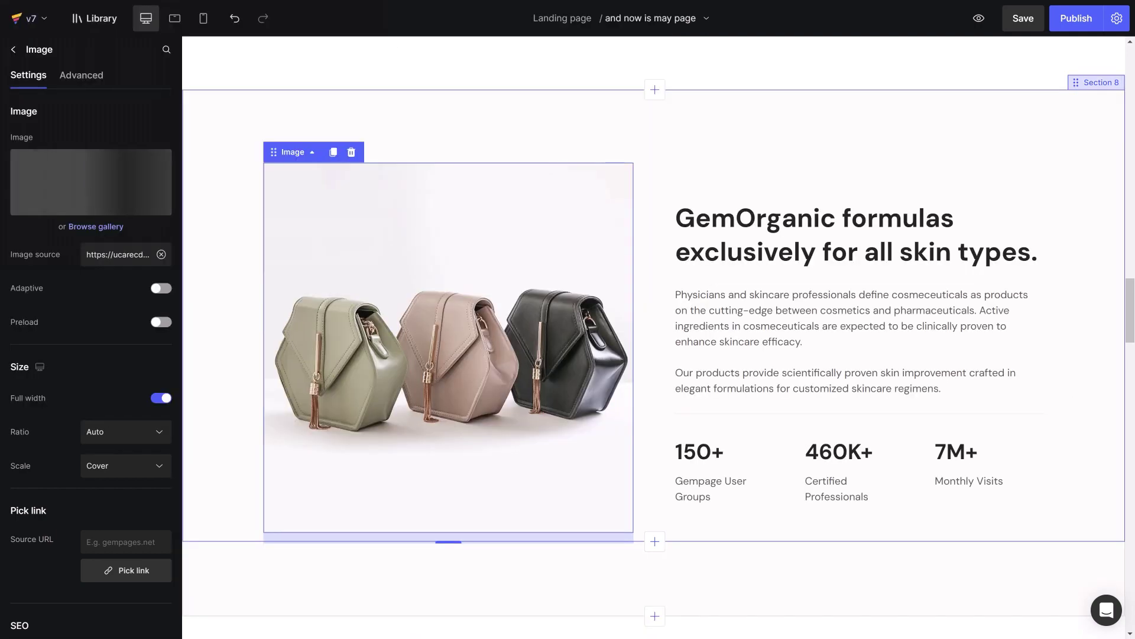
pyautogui.click(1096, 82)
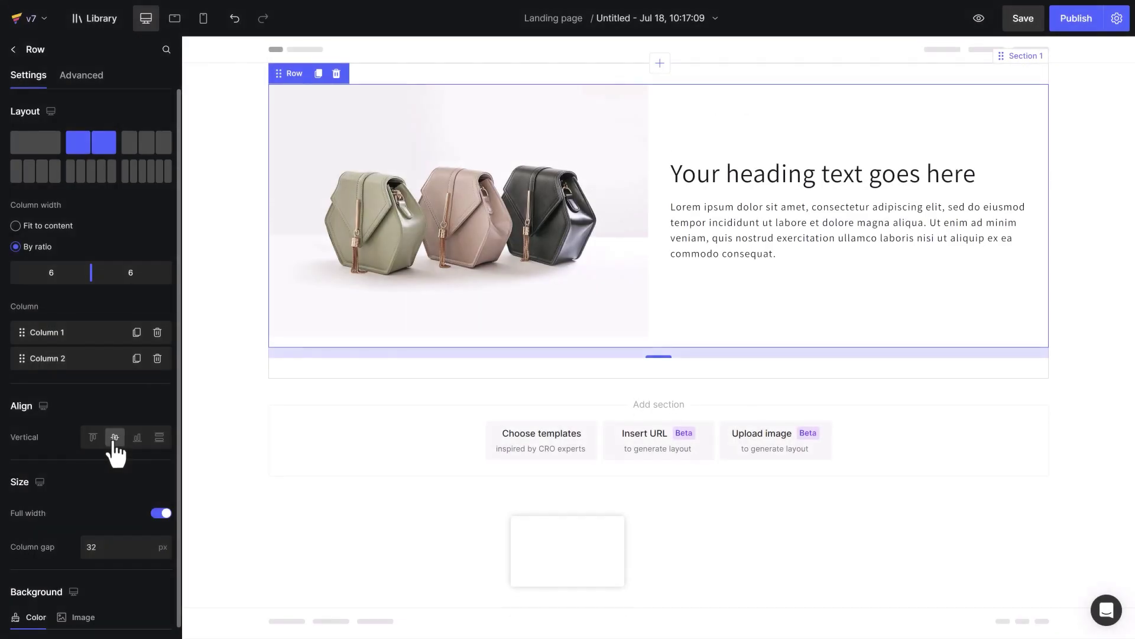
# Bottom-align the row, put the image column first on mobile, and set columns to fit content.
pyautogui.click(137, 438)
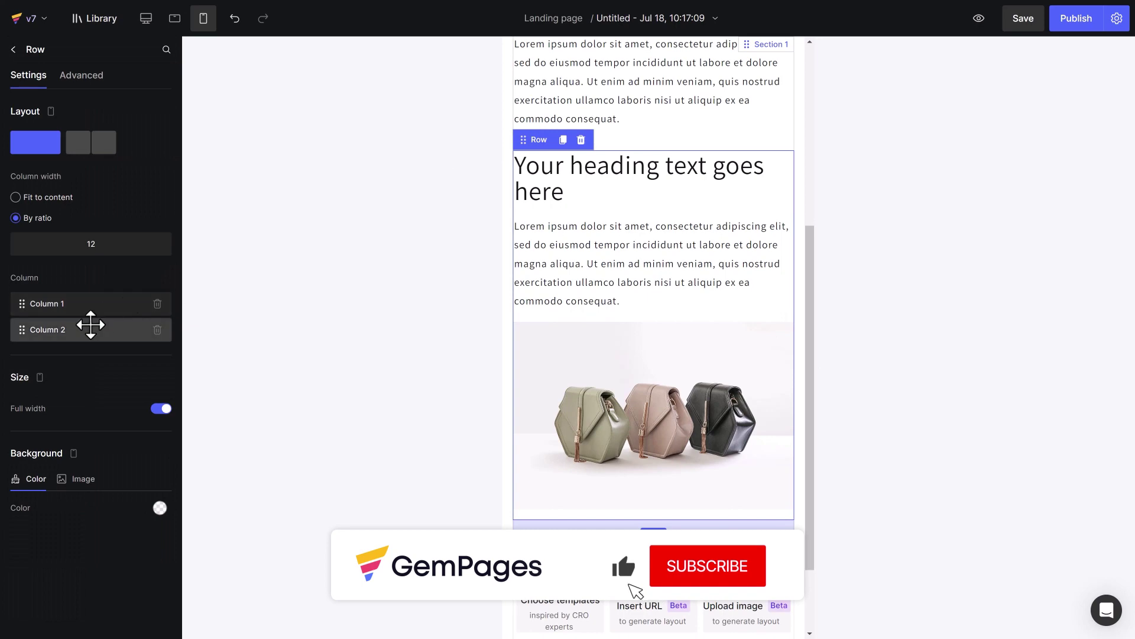
pyautogui.moveTo(91, 325); pyautogui.dragTo(84, 298)
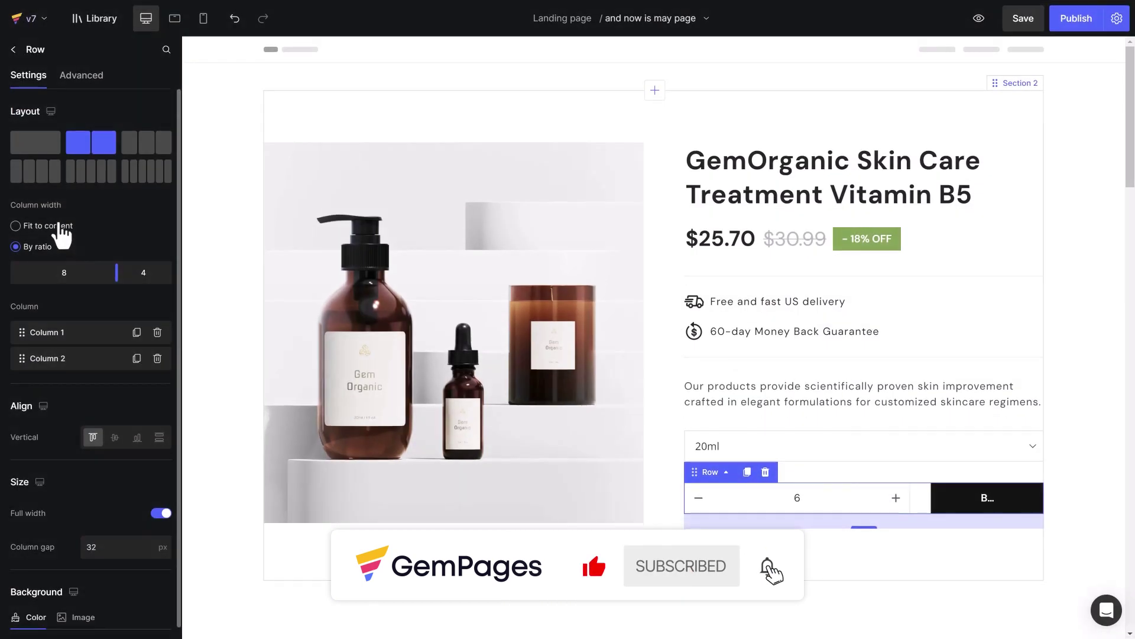
pyautogui.click(59, 233)
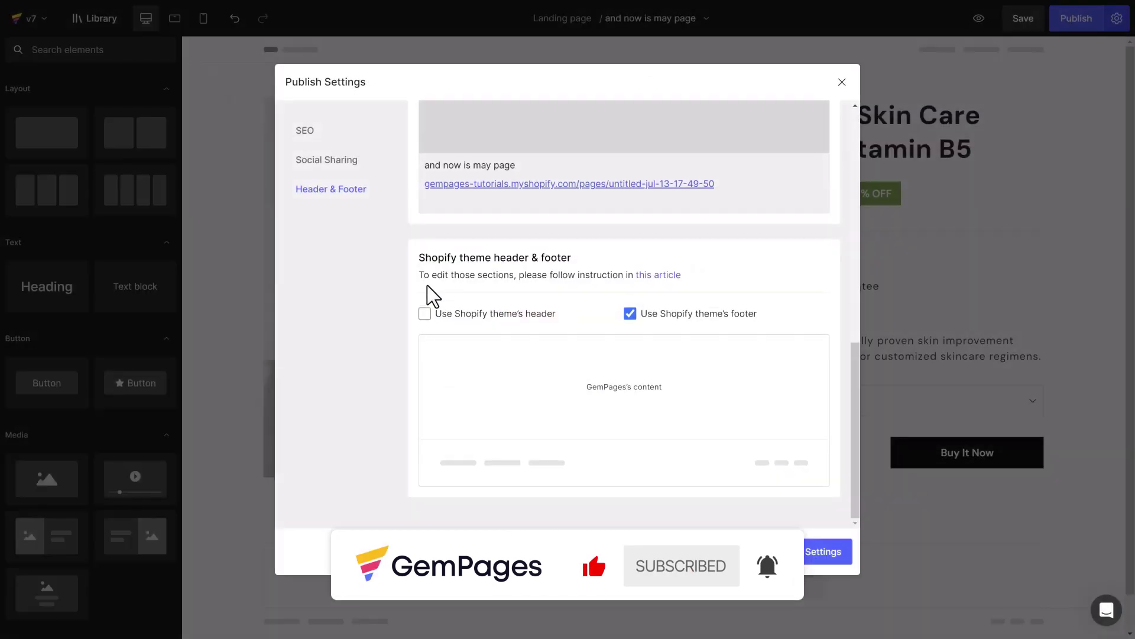
# Stop using the Shopify theme's footer and add a Loox widget below the product title.
pyautogui.click(630, 313)
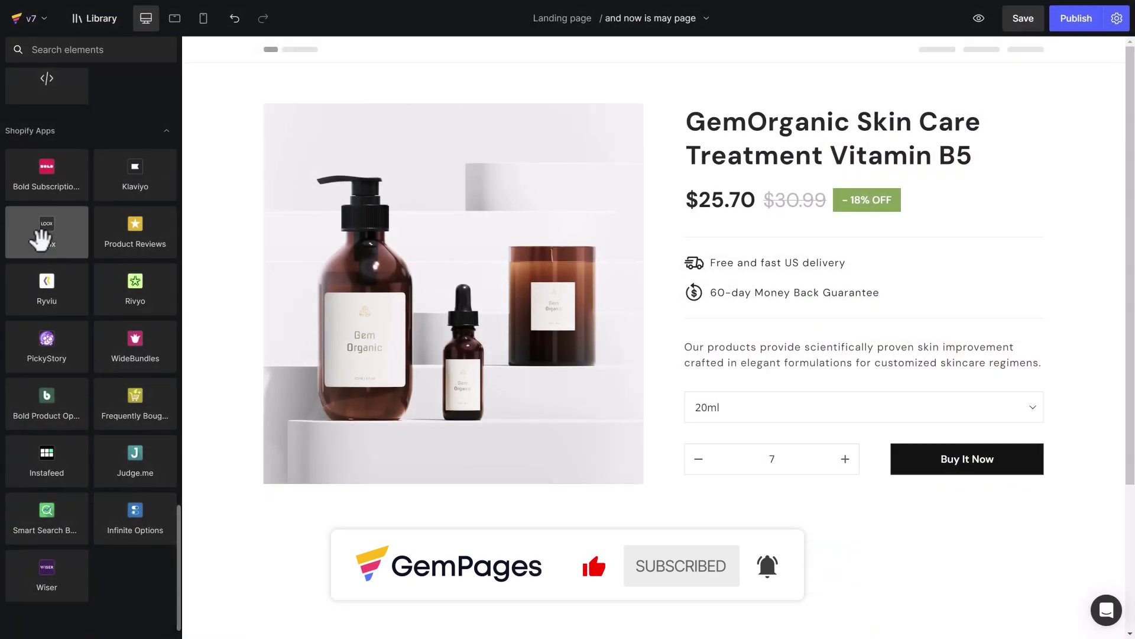
pyautogui.moveTo(47, 231); pyautogui.dragTo(772, 183)
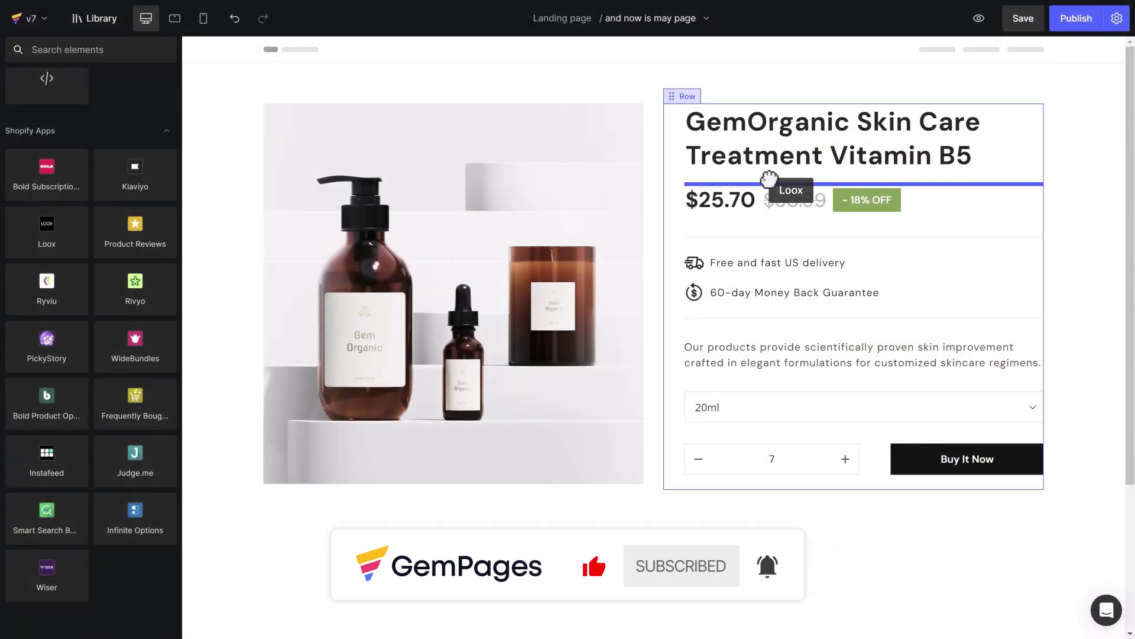
pyautogui.moveTo(773, 183); pyautogui.dragTo(781, 185)
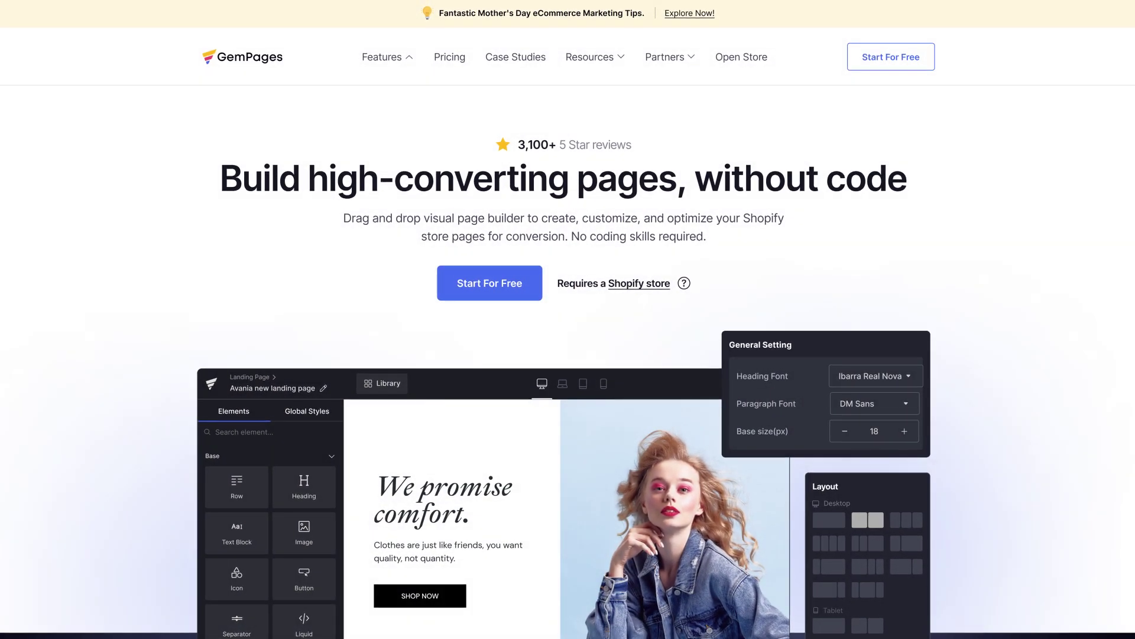